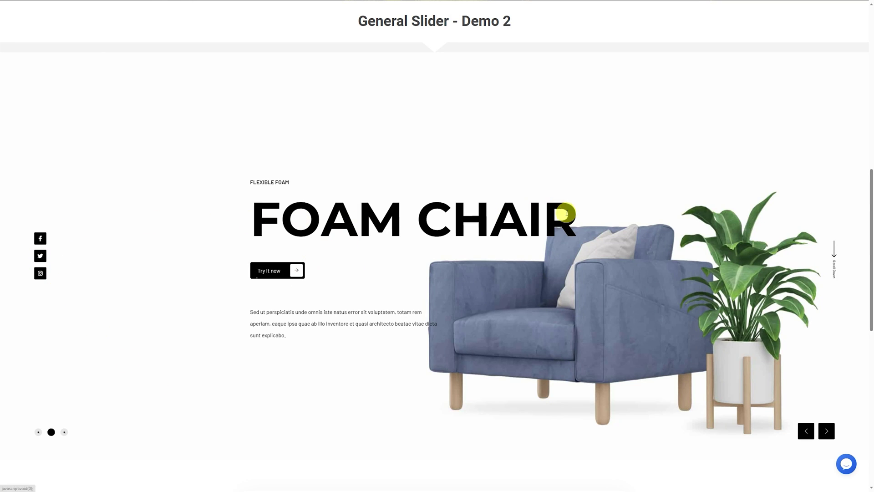
Advance through the slides of the General Slider Demo 2 preview
left_click(827, 431)
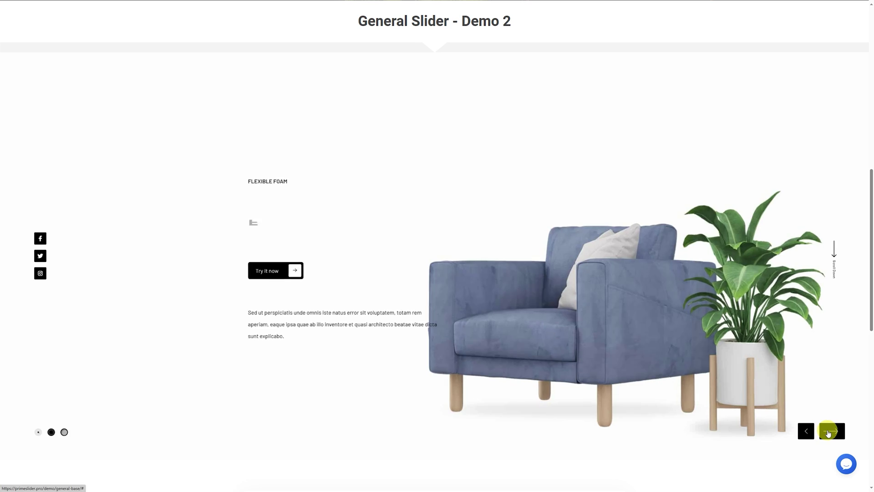
left_click(828, 433)
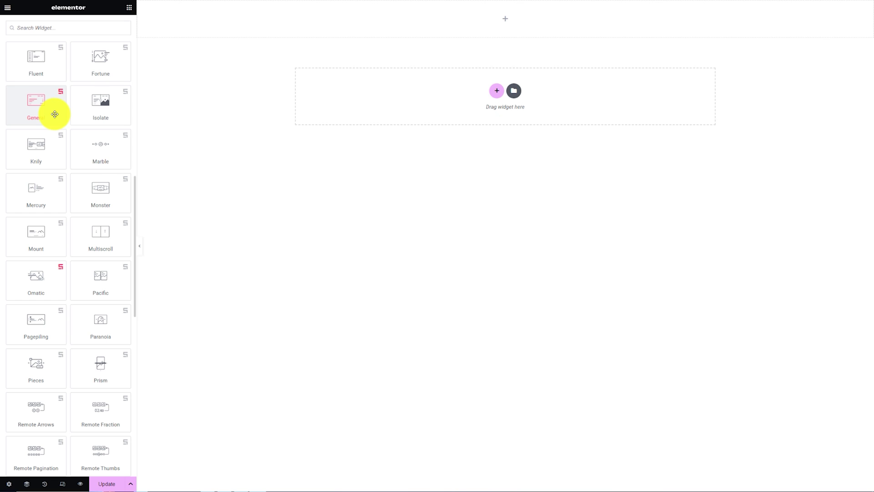
Add the General slider widget to the empty section atop the page and apply a slider ratio of 1920 x 900
left_click_drag(55, 116, 513, 25)
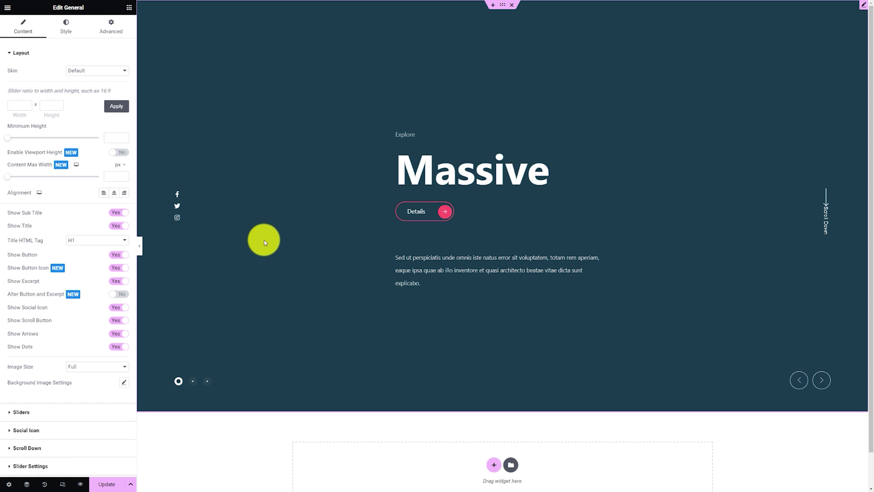
left_click(20, 105)
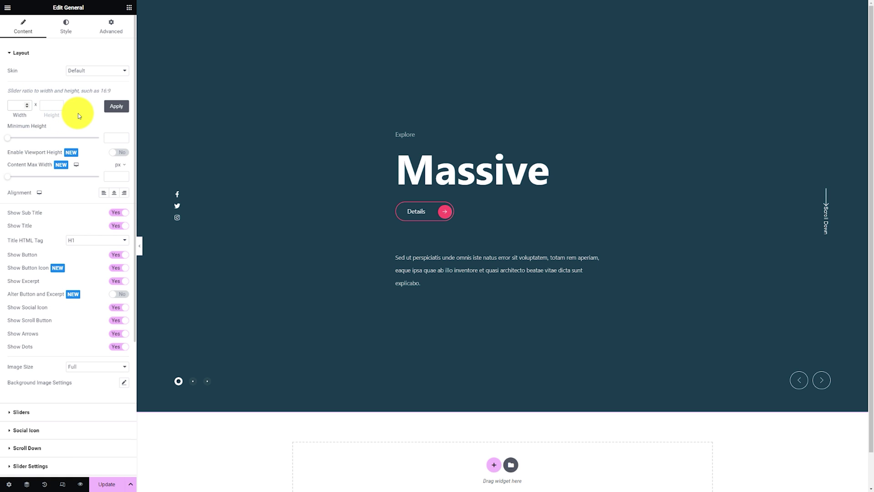
type("1920")
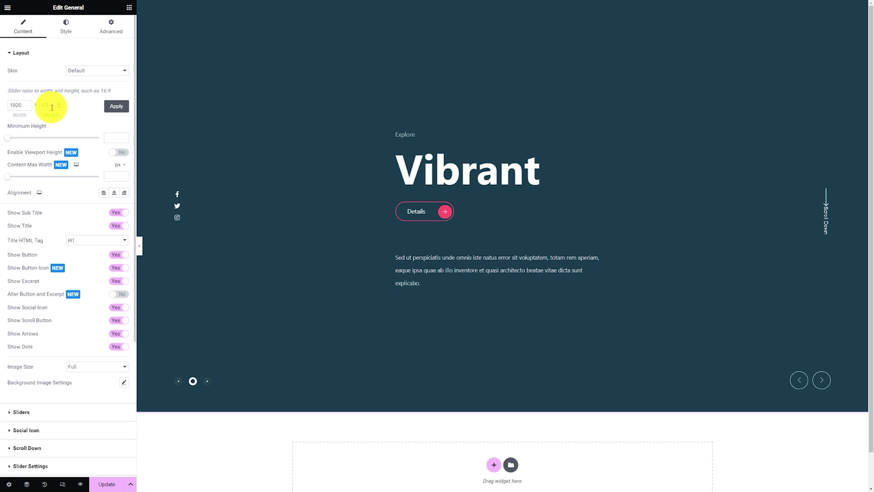
left_click(116, 107)
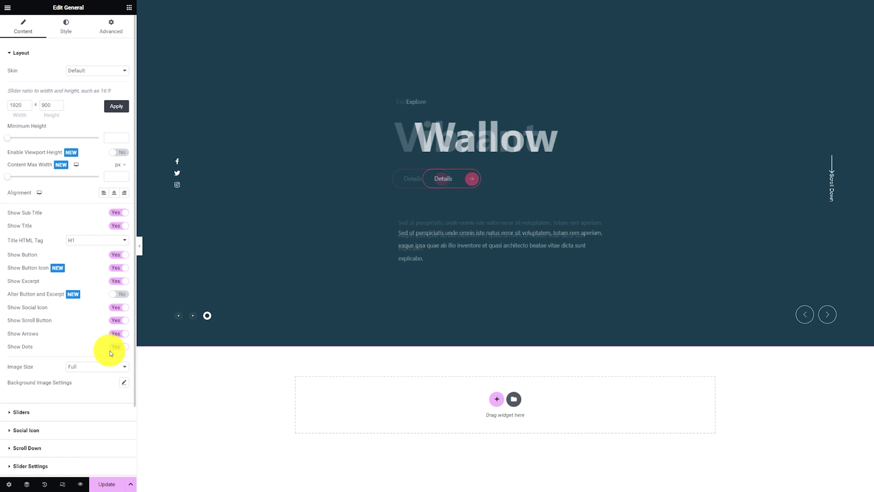
Review the slider items and the content fields of the Massive slide
left_click(36, 411)
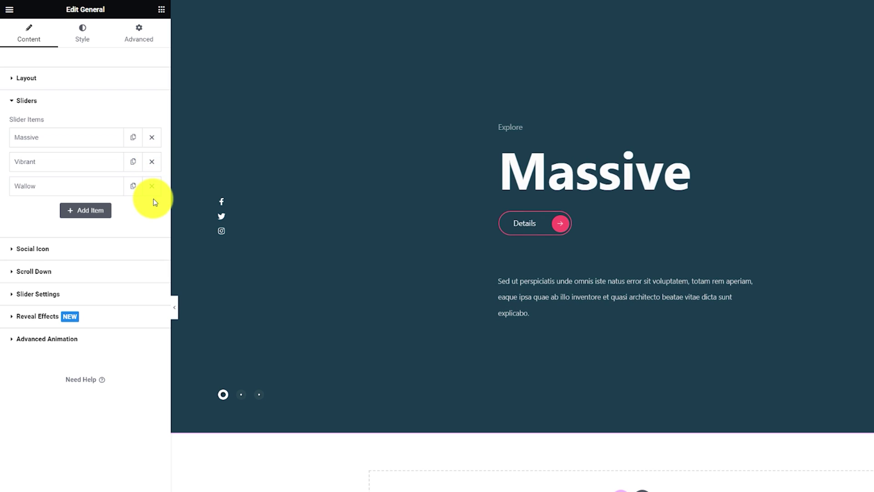
left_click(88, 145)
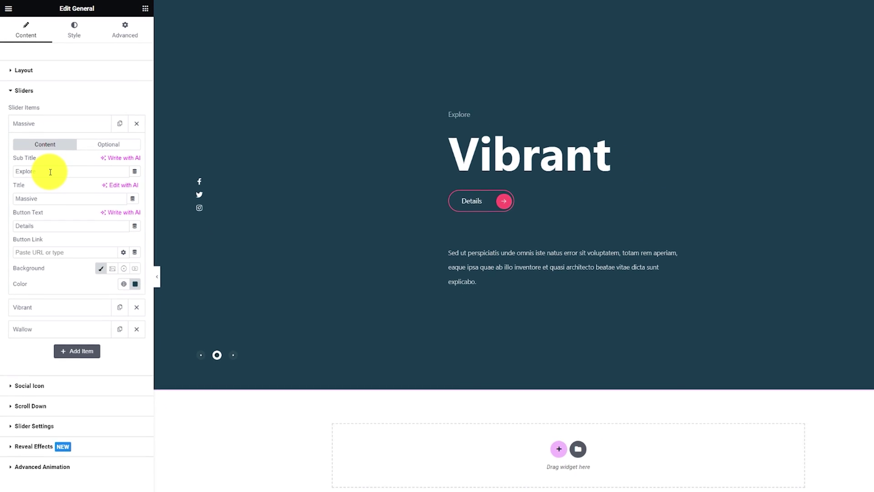
left_click(45, 109)
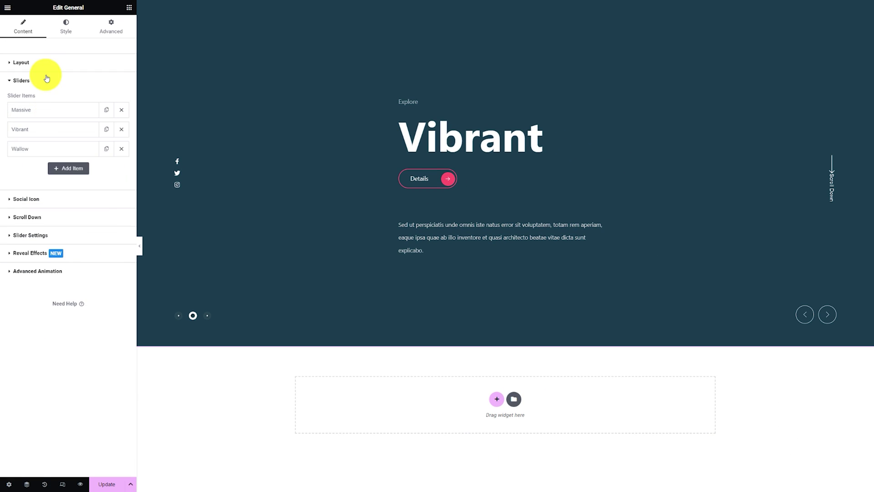
Turn off autoplay in the slider settings
left_click(43, 66)
scroll(54, 438, "down", 1)
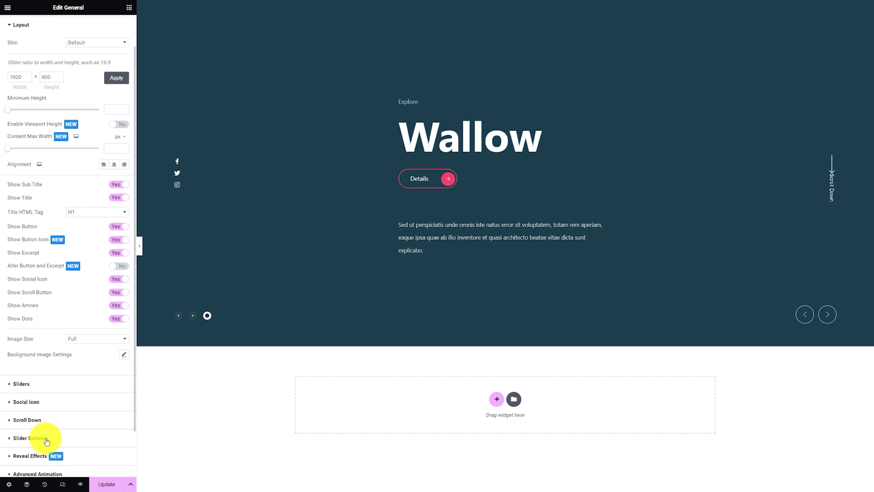
left_click(40, 438)
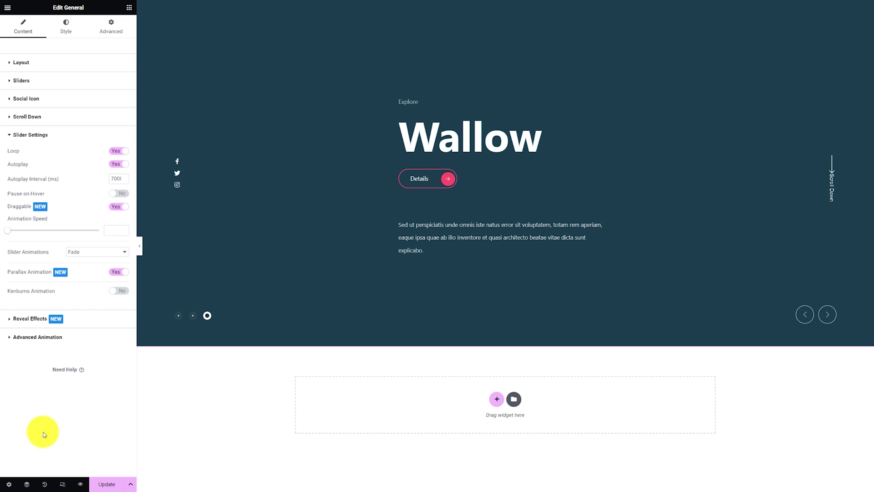
left_click(115, 167)
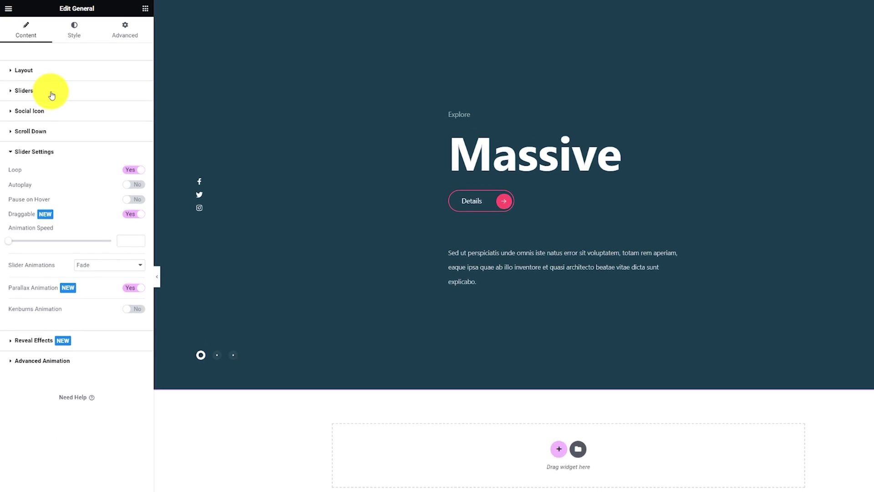
Change the first slide's subtitle to "We need to save" and its title to "Our Wild Nature"
left_click(44, 81)
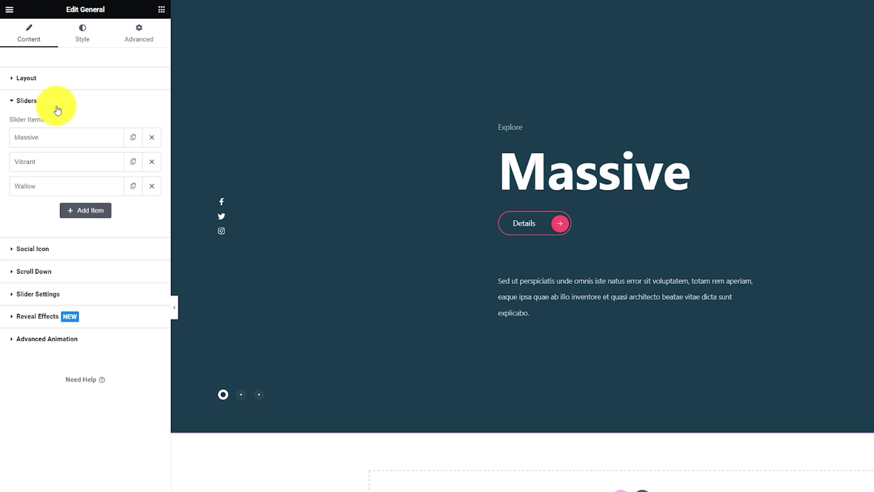
left_click(66, 142)
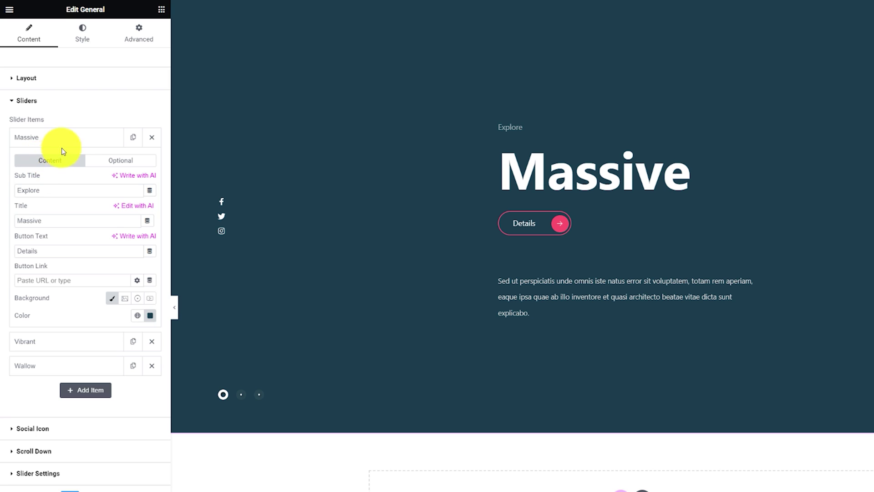
double_click(25, 189)
type("We need to save")
left_click_drag(44, 221, 11, 224)
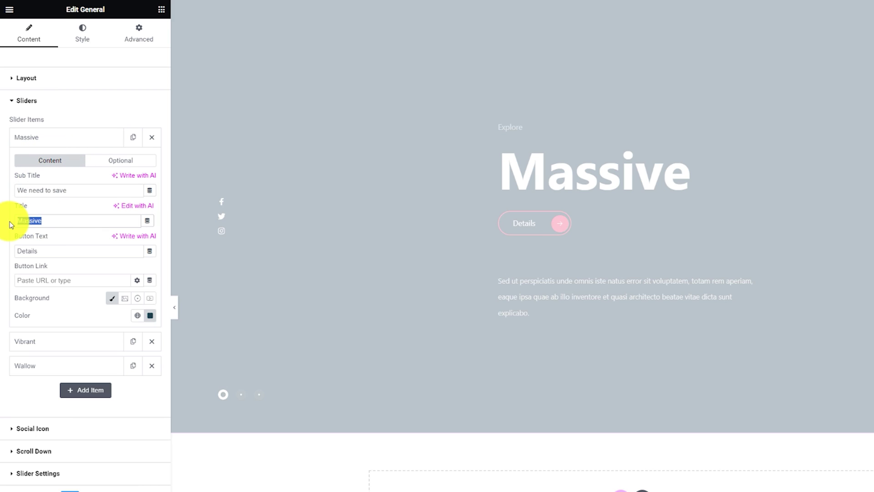
type("Our Wild Nature")
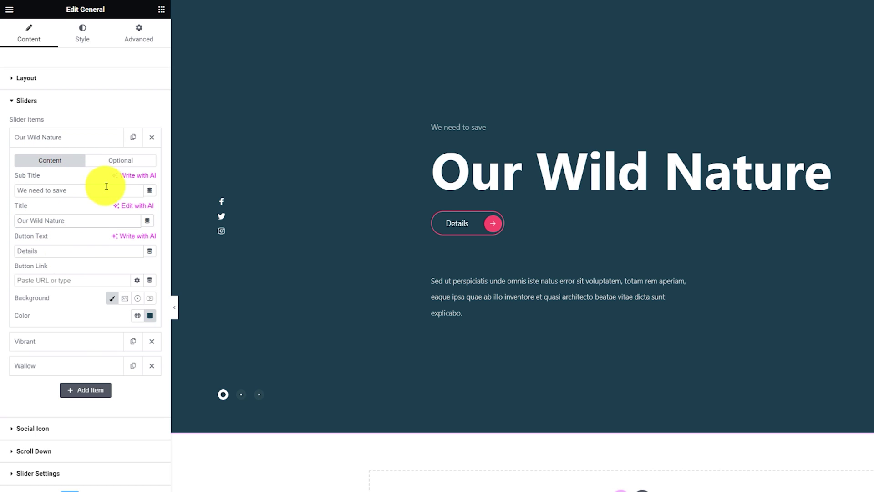
Replace the first slide's excerpt with the description beginning "The General Base is a very flexible and powerful tool."
left_click(120, 161)
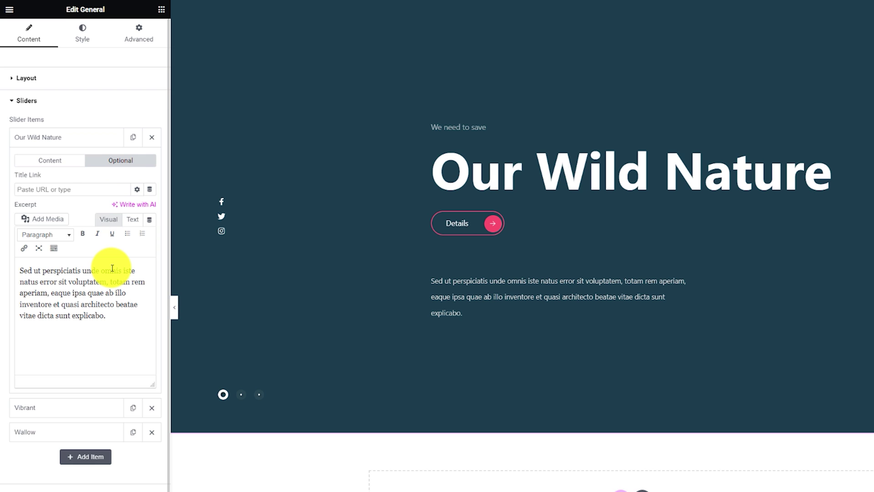
left_click(133, 219)
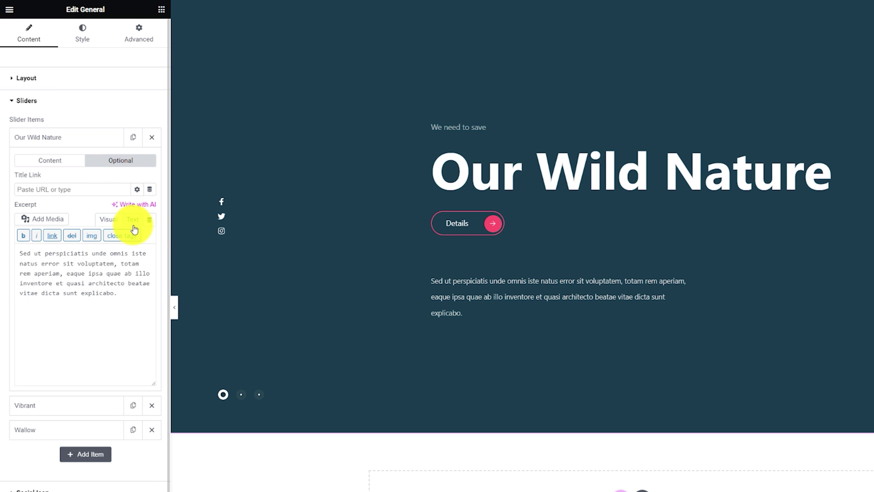
left_click_drag(119, 293, 13, 259)
type("The General Base is a very flexible and powerful tool. It has many advanced features and options for WordPress that are based on the most updated technology. General Base allows you to create amazing slideshows for any website. It is very easy to use.")
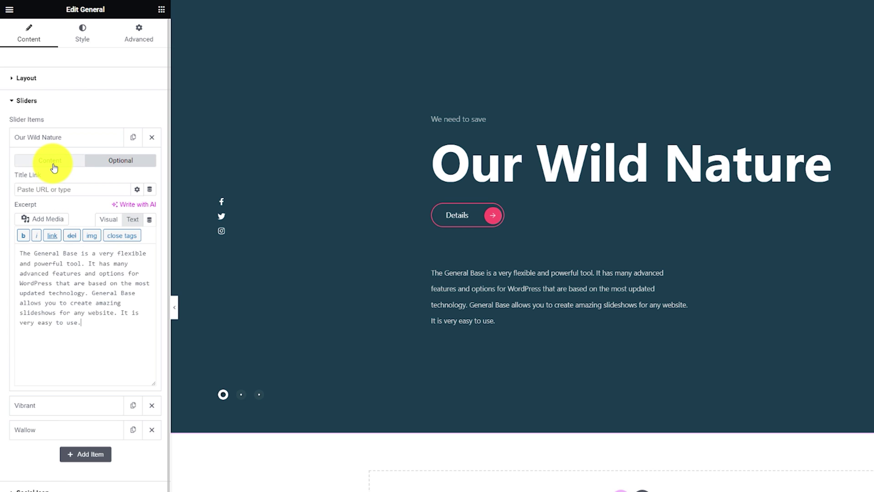
Switch the Our Wild Nature slide's background to an image, using the deer picture general-demo-1-image-1.jpg from the media library
left_click(54, 168)
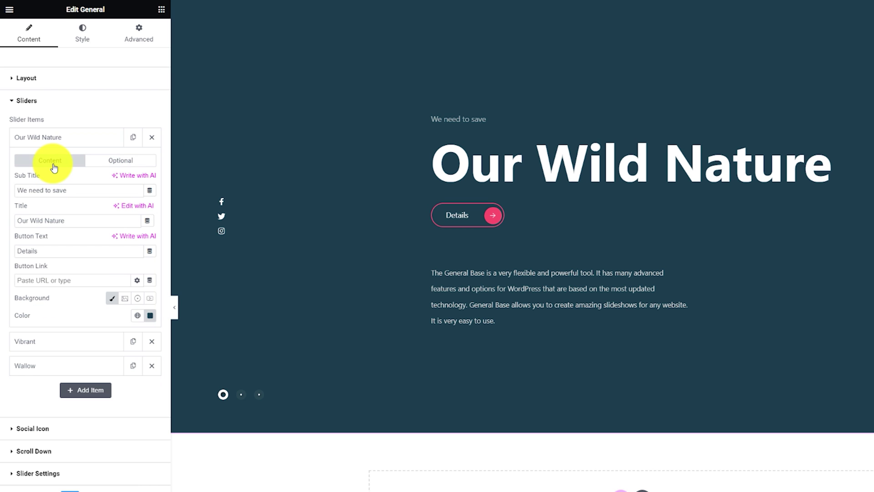
left_click(112, 301)
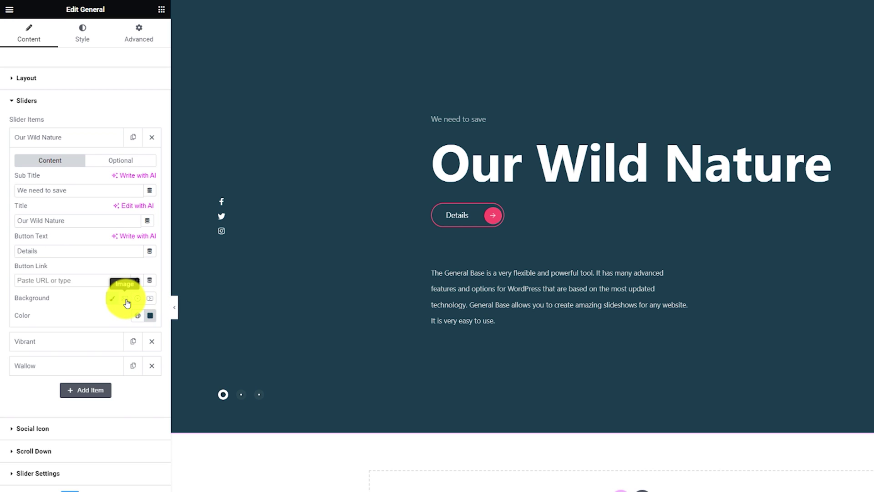
left_click(124, 300)
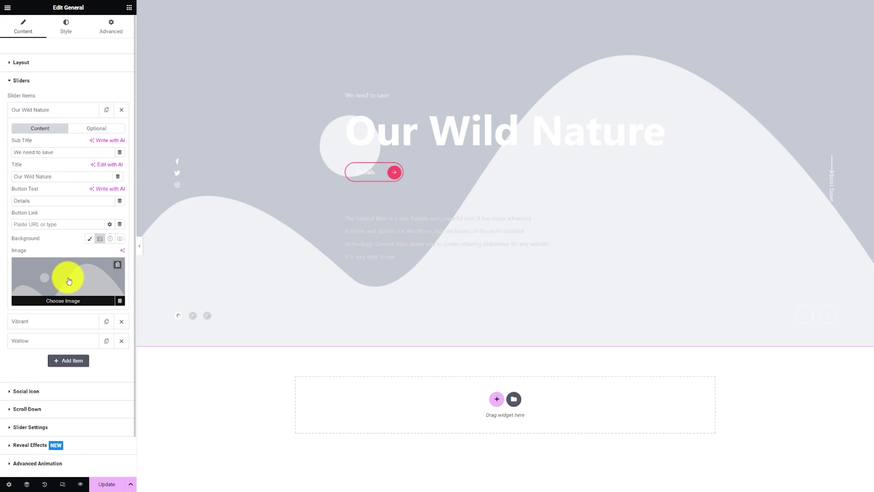
left_click(69, 281)
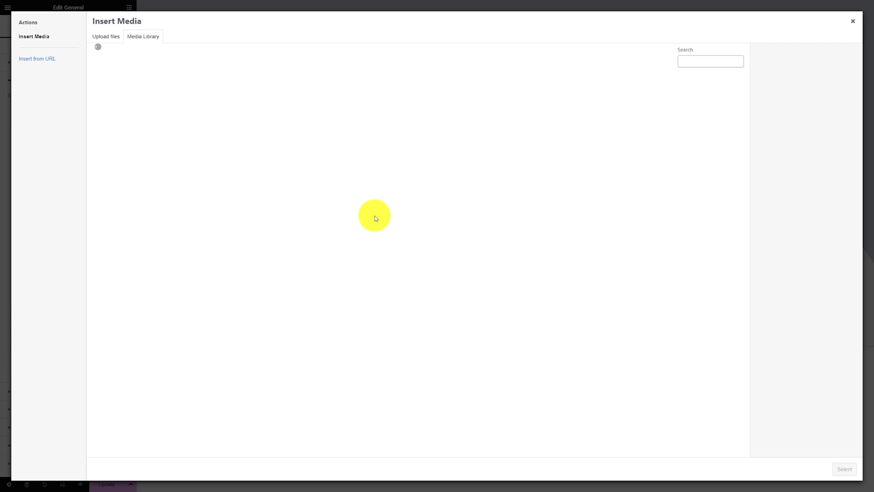
left_click(389, 104)
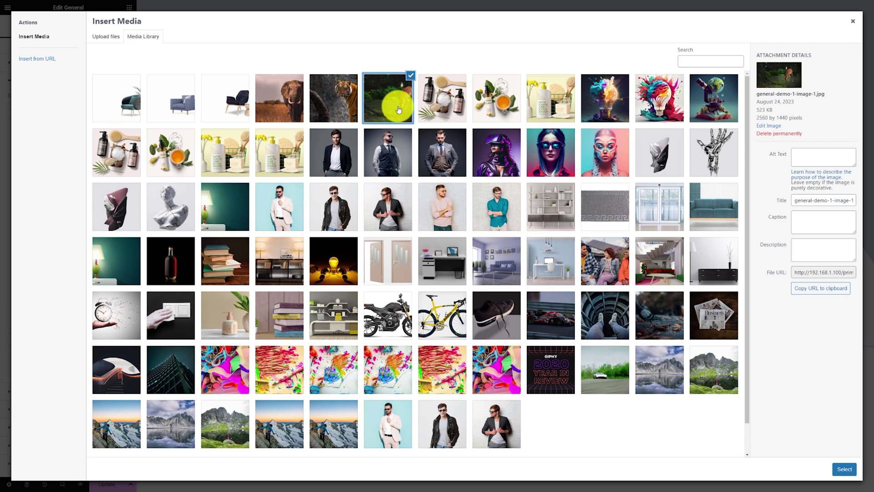
left_click(844, 469)
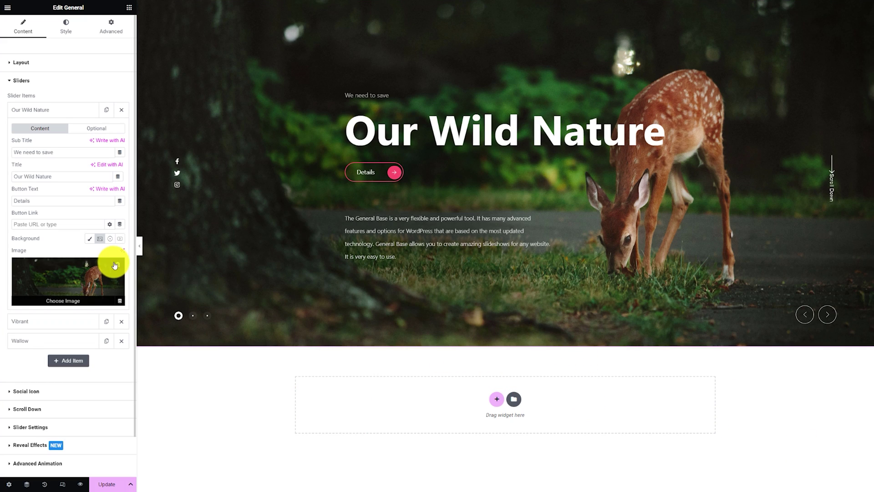
left_click(49, 110)
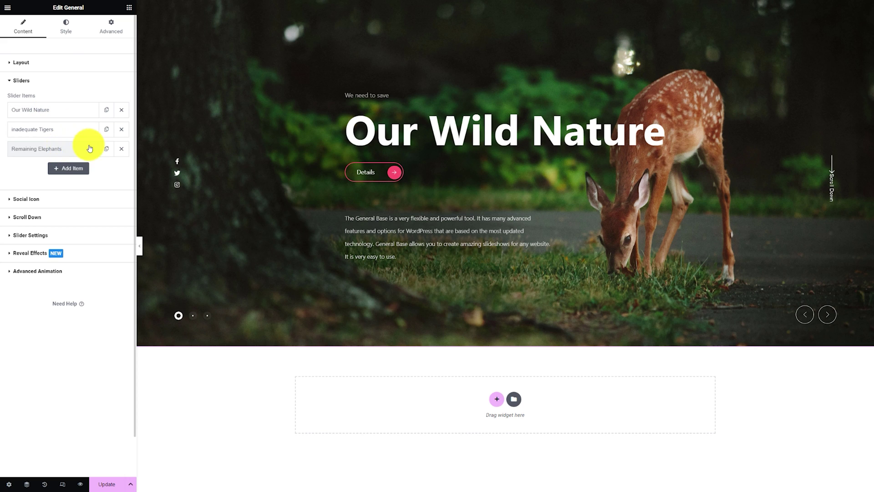
Preview the tiger and elephant slides in the page canvas
left_click(829, 321)
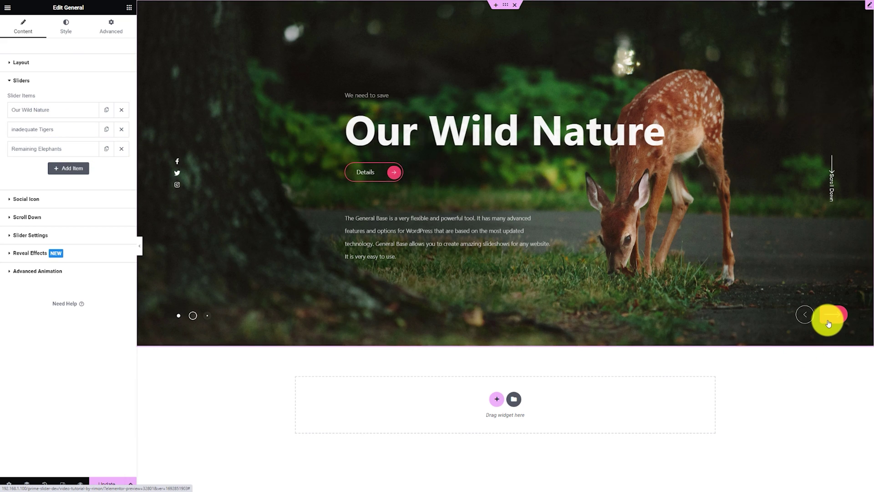
left_click(831, 322)
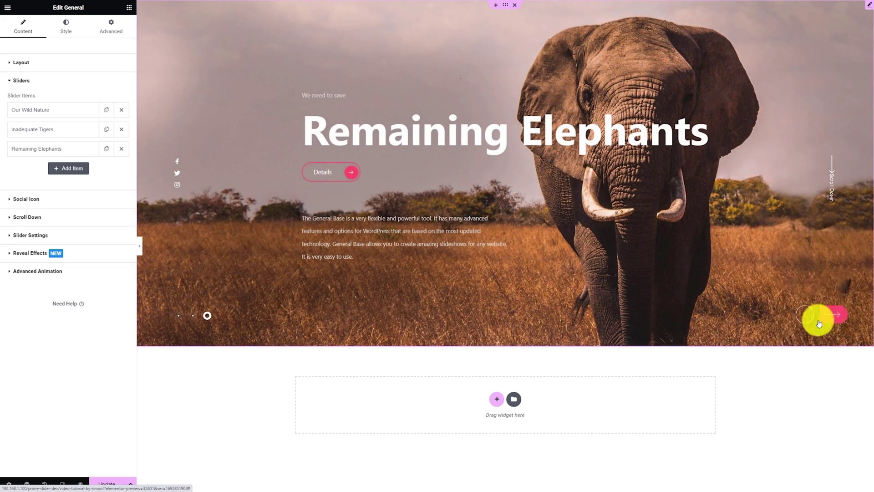
Add a fourth social icon item titled YouTube and change its link to the youtube.com address
left_click(40, 199)
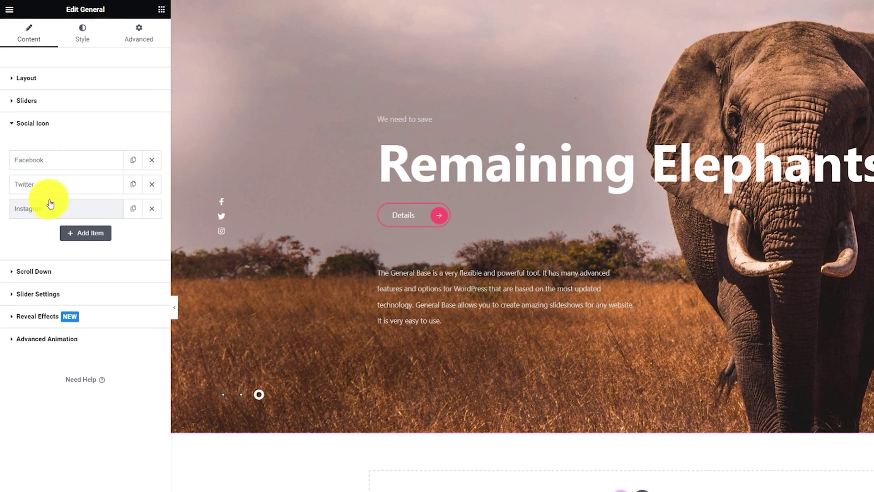
left_click(84, 235)
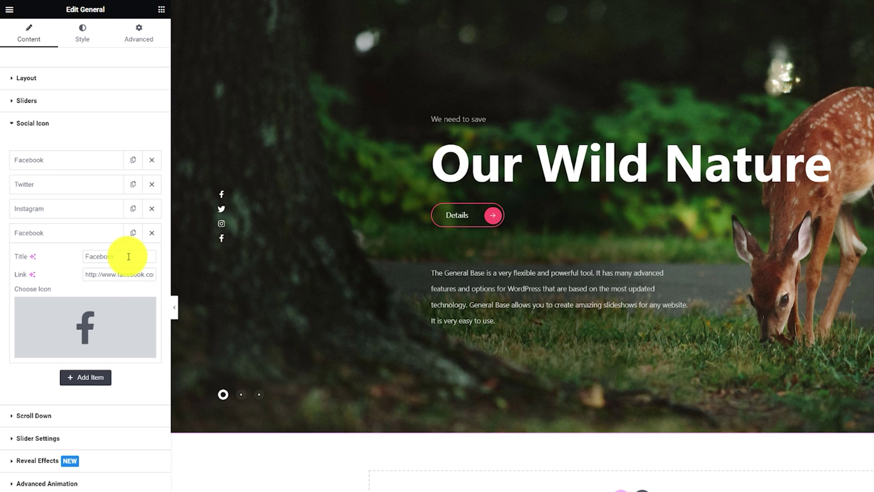
double_click(99, 257)
type("YouTu")
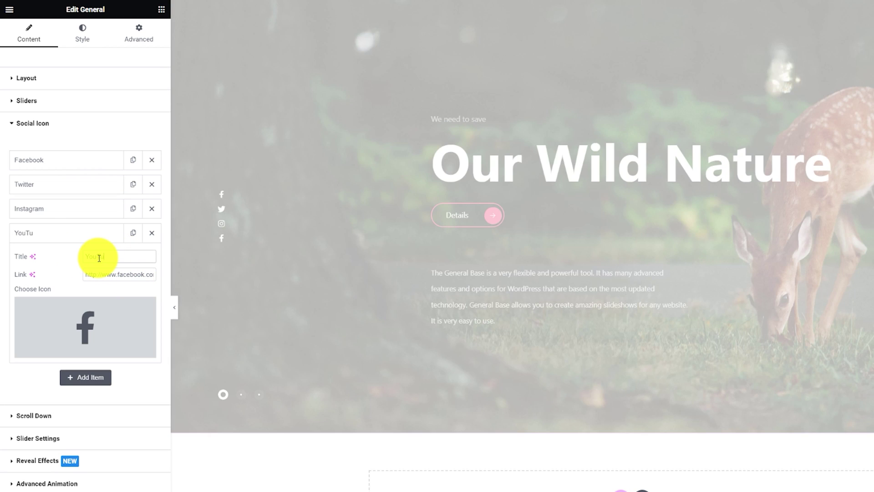
type("be")
double_click(129, 275)
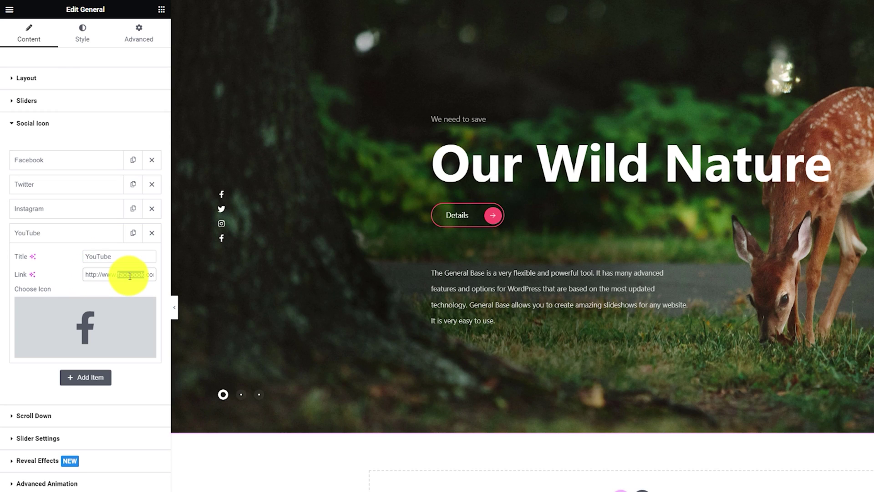
type("youtube")
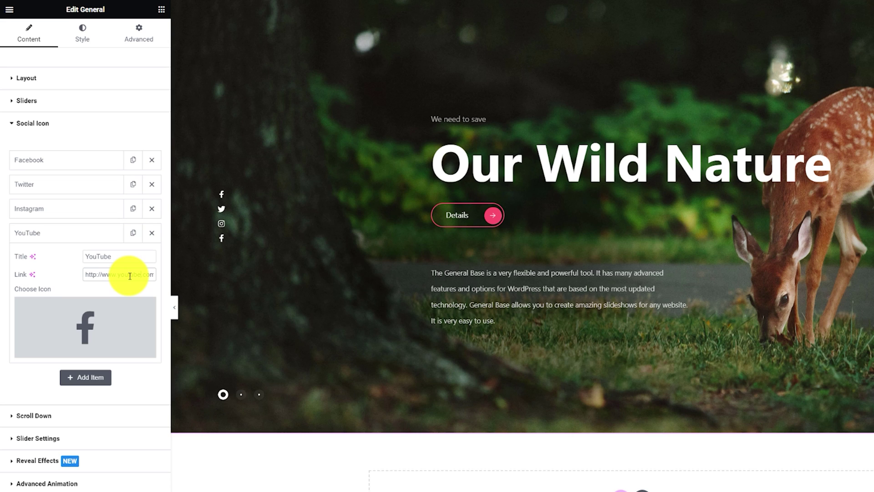
Replace the new social item's Facebook icon with the YouTube play icon, searching the icon library for "you"
left_click(86, 321)
left_click(546, 164)
type("you")
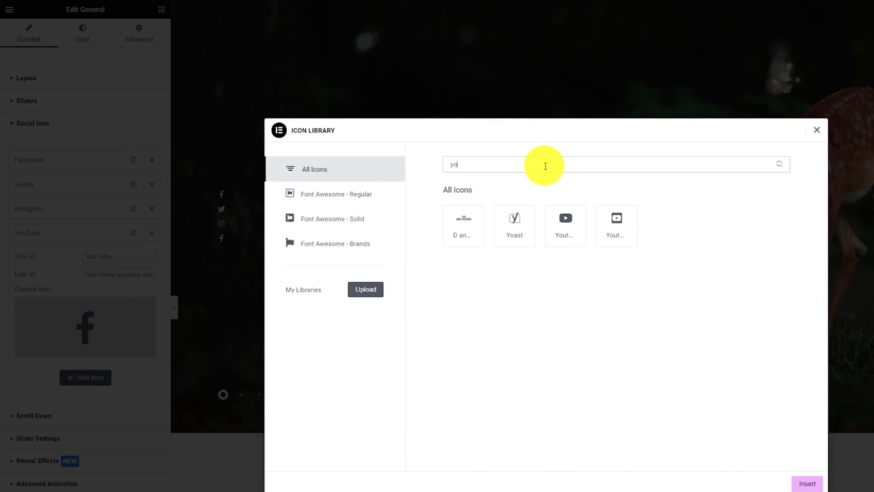
left_click(464, 225)
left_click(806, 483)
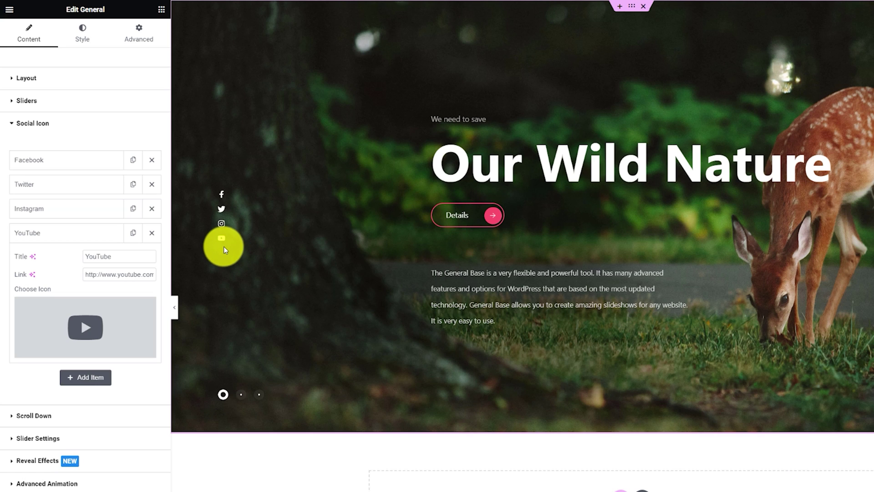
Try the Kenburns animation with its reverse option in the slider settings, and switch Kenburns back off
left_click(80, 417)
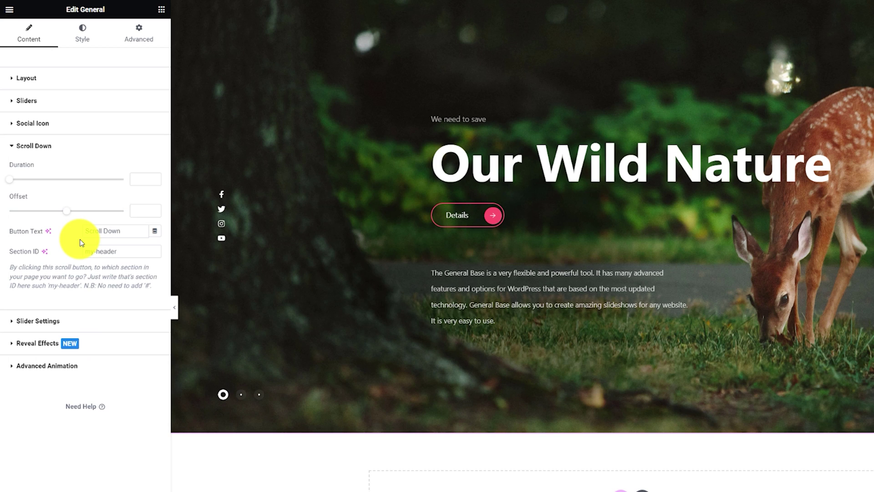
left_click(59, 321)
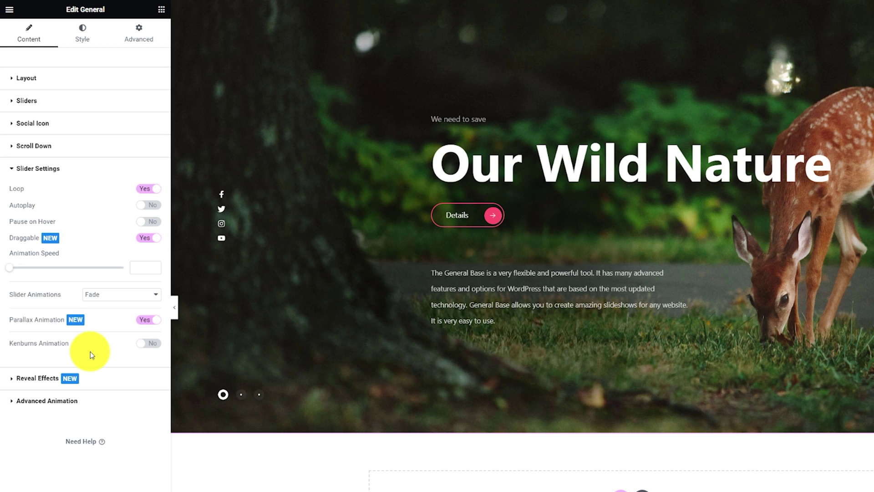
left_click(152, 348)
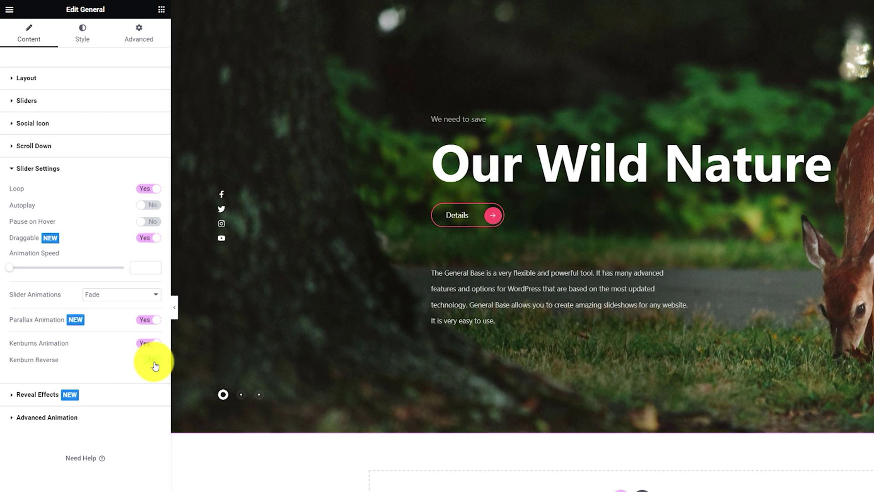
left_click(155, 364)
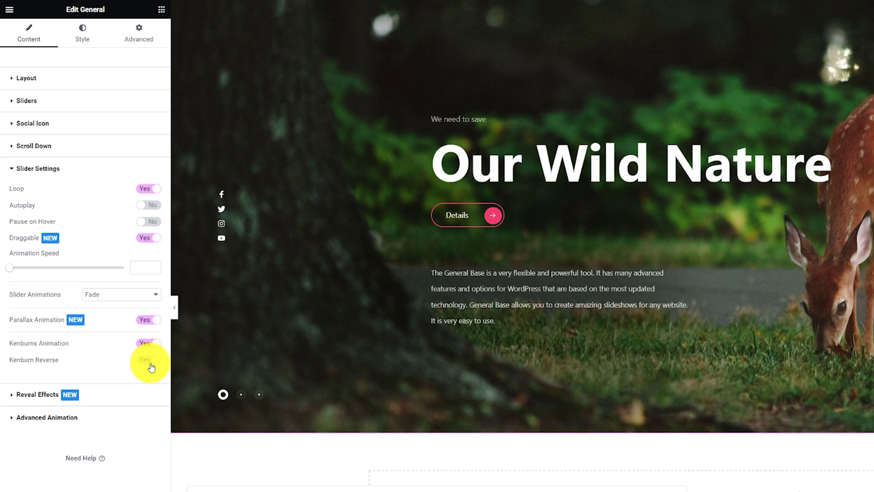
left_click(151, 344)
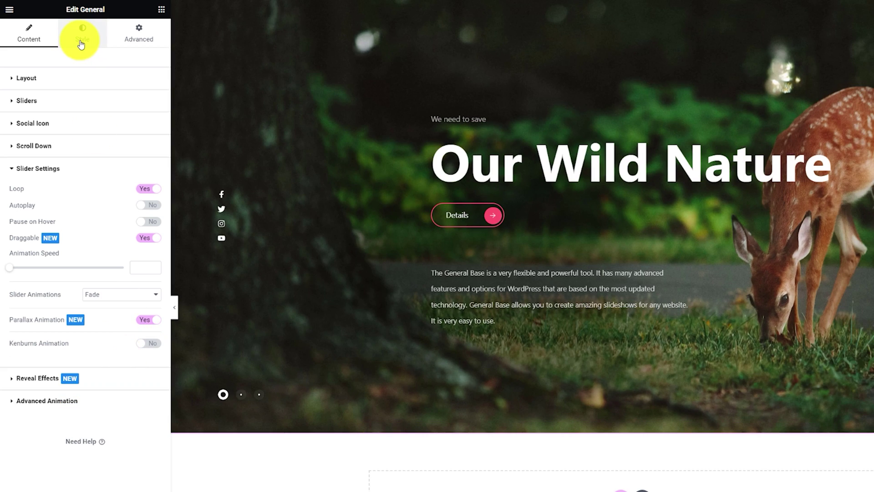
Style the slide title with a width of 960 px and a white text colour
left_click(81, 45)
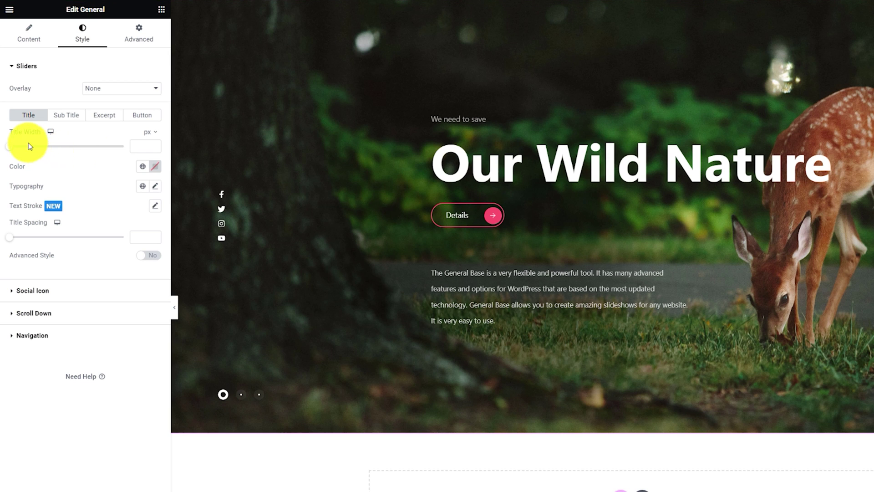
left_click_drag(9, 147, 95, 151)
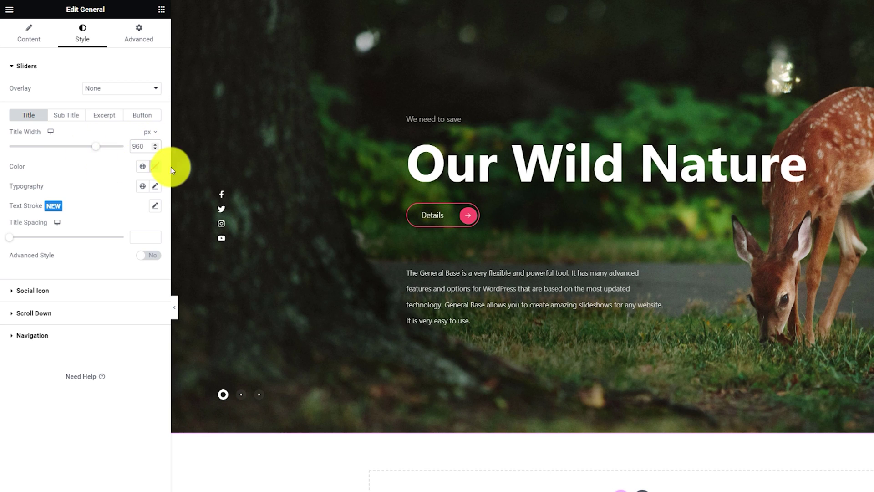
left_click(160, 169)
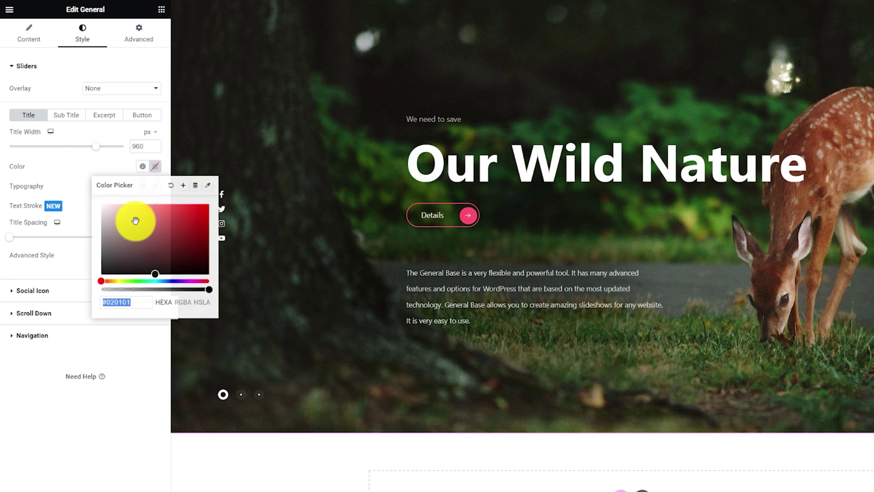
left_click(84, 172)
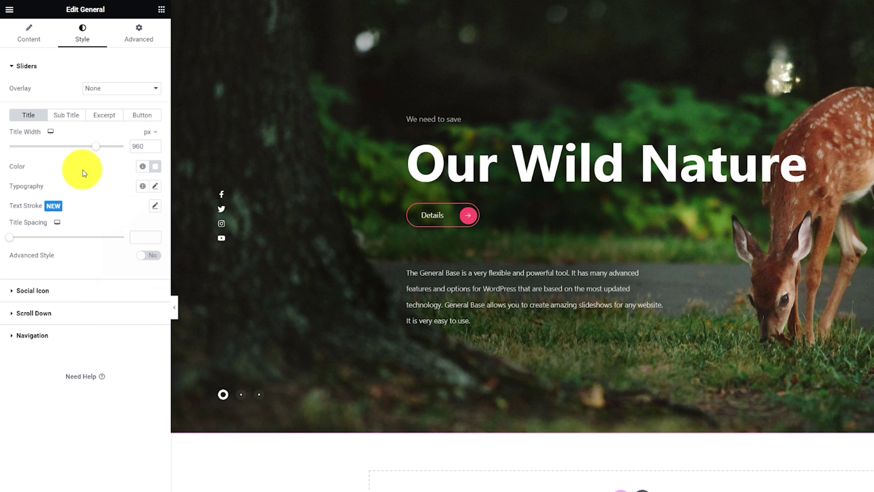
Set the title typography to Barlow, size 120 px, weight 600 (Semi Bold) and uppercase transform
left_click(155, 185)
left_click(119, 232)
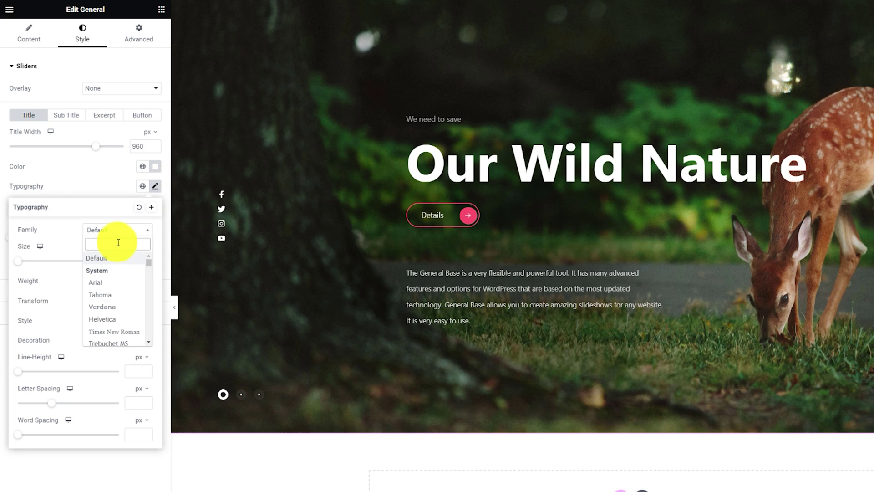
type("barlow")
left_click(114, 270)
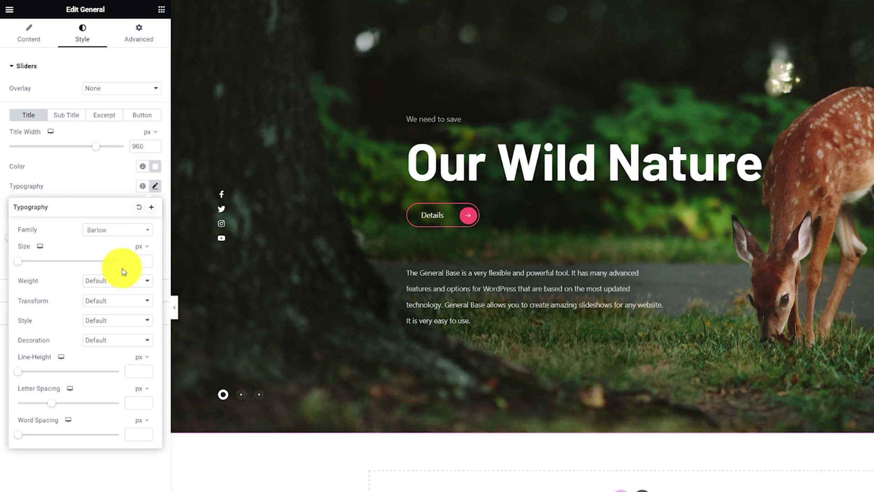
left_click(94, 261)
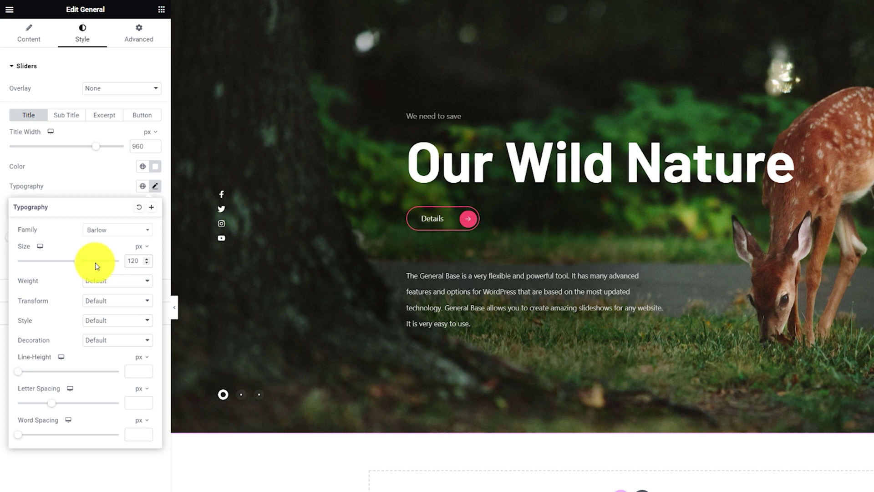
left_click(95, 281)
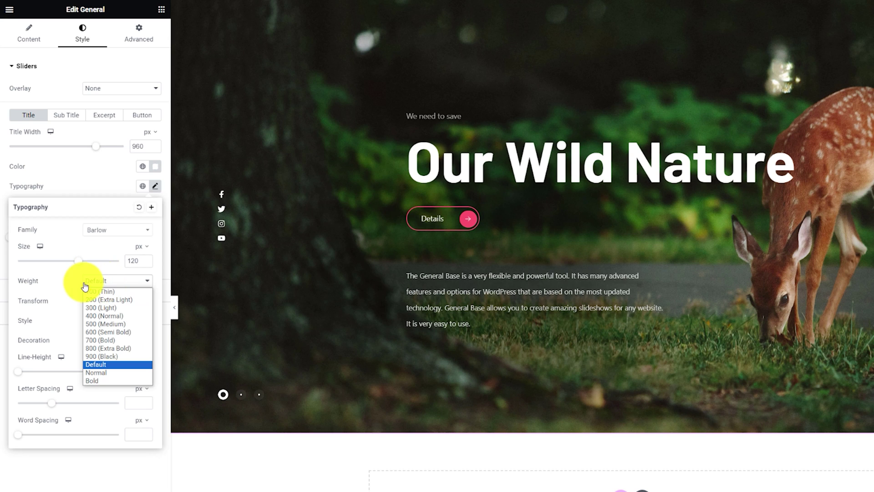
left_click(107, 332)
left_click(114, 302)
left_click(112, 320)
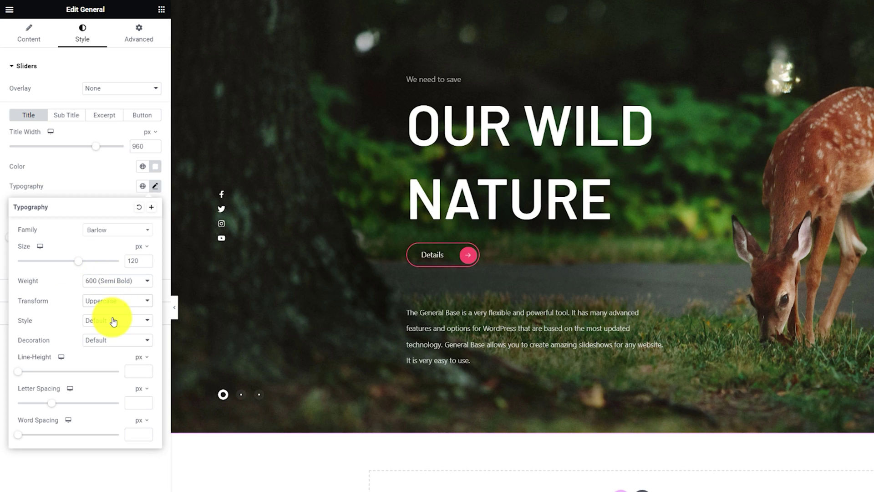
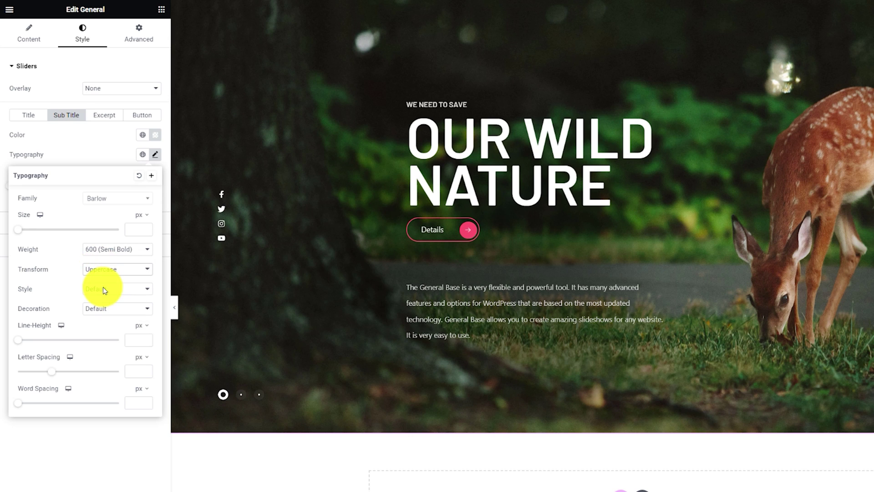
Close the subtitle's typography settings and set the excerpt text colour to white
left_click(97, 152)
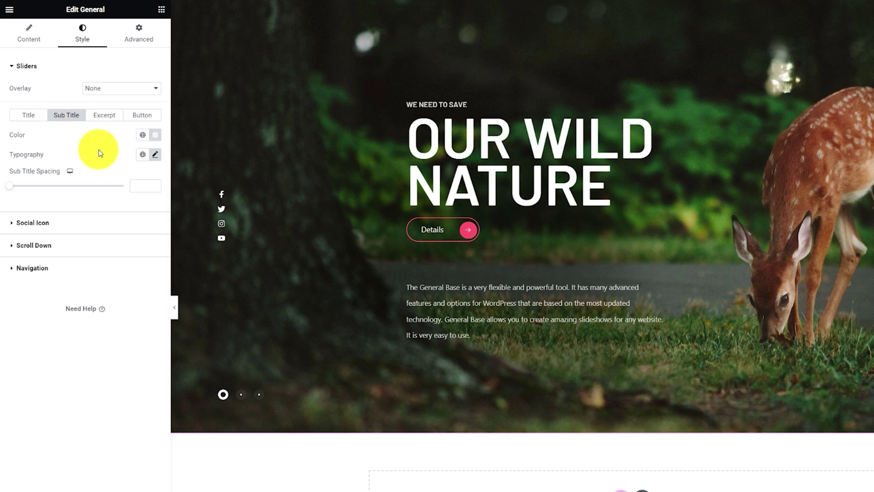
left_click(106, 117)
left_click(155, 135)
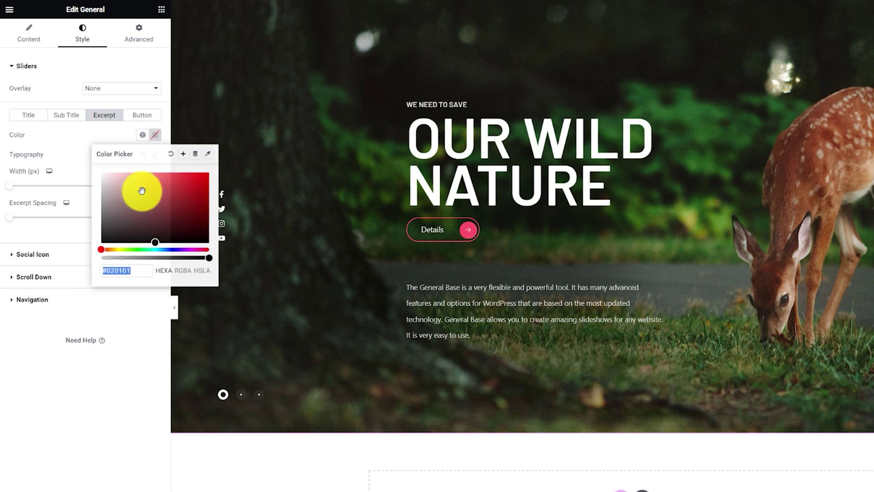
left_click(112, 145)
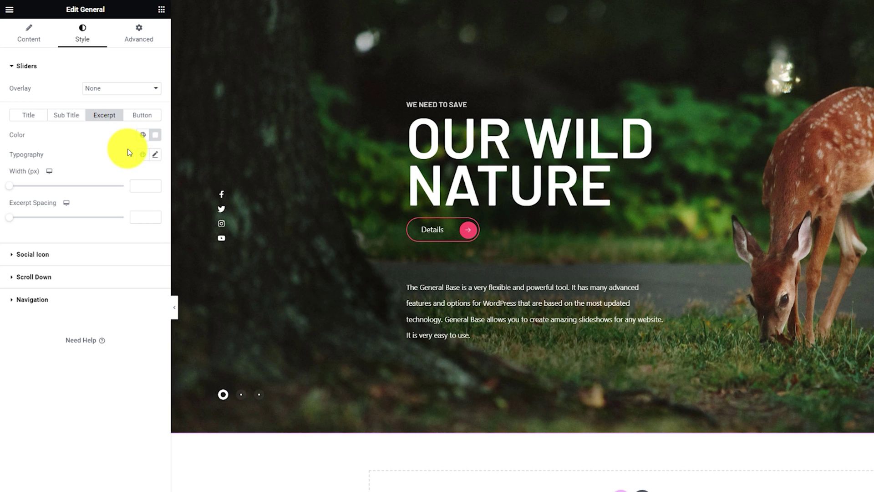
Set the excerpt typography to the Barlow font at 16 px
left_click(155, 154)
left_click(113, 197)
type("bar")
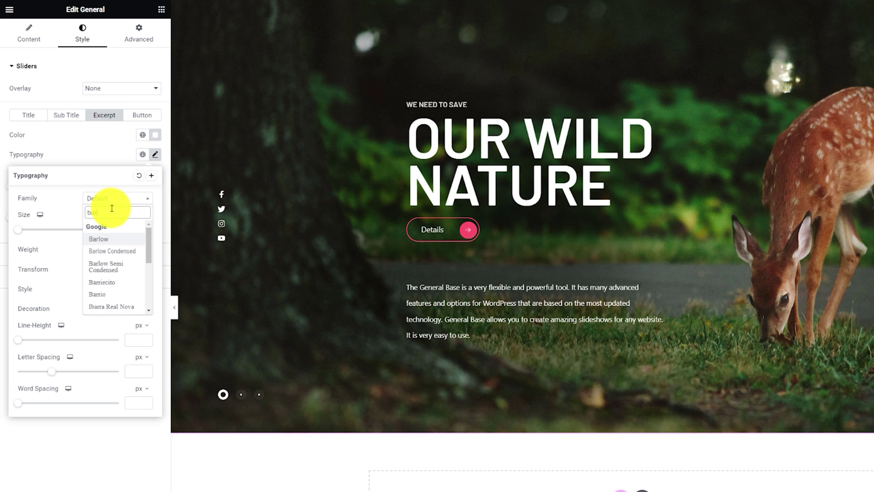
left_click(114, 240)
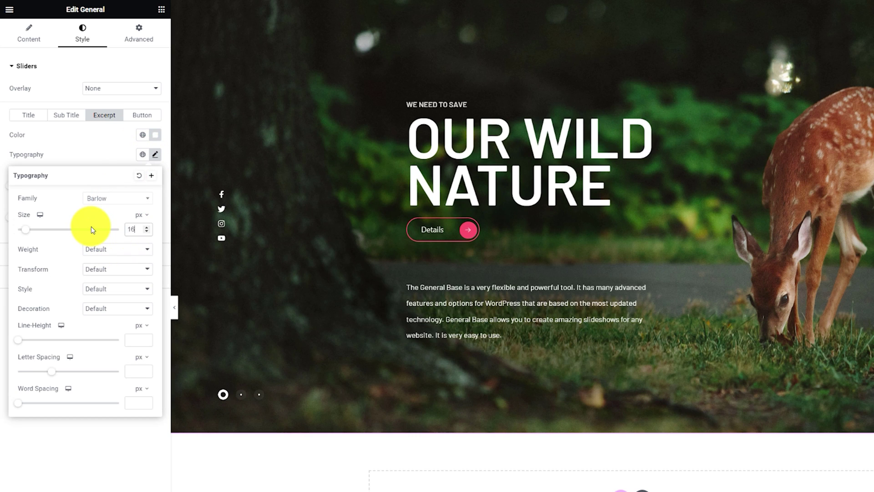
left_click(81, 156)
Give the slide button a solid border, 2 px wide on all sides, in white
left_click(144, 115)
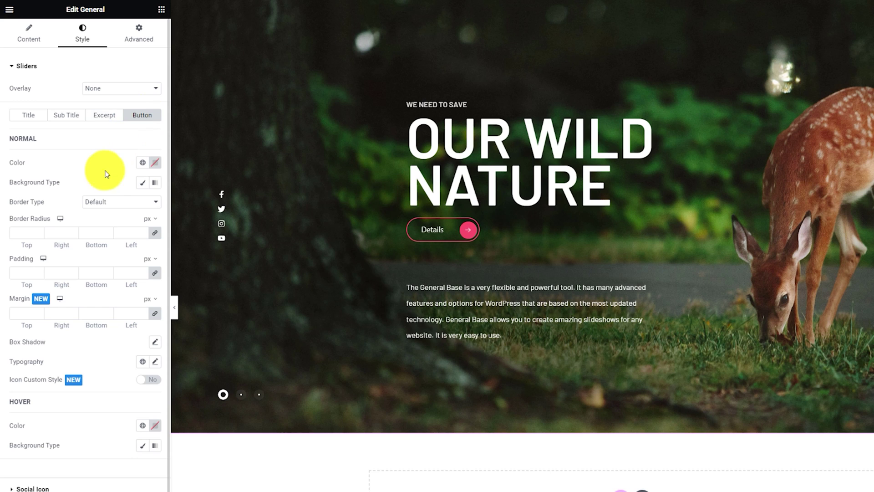
left_click(103, 206)
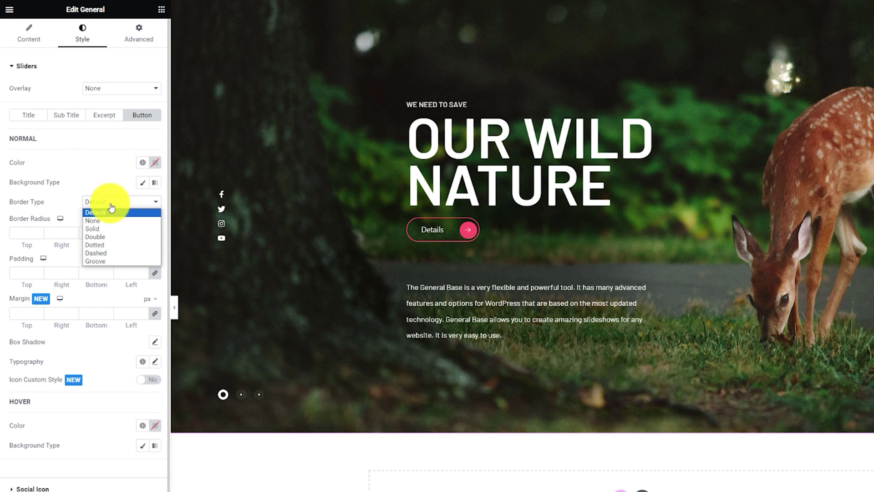
left_click(109, 226)
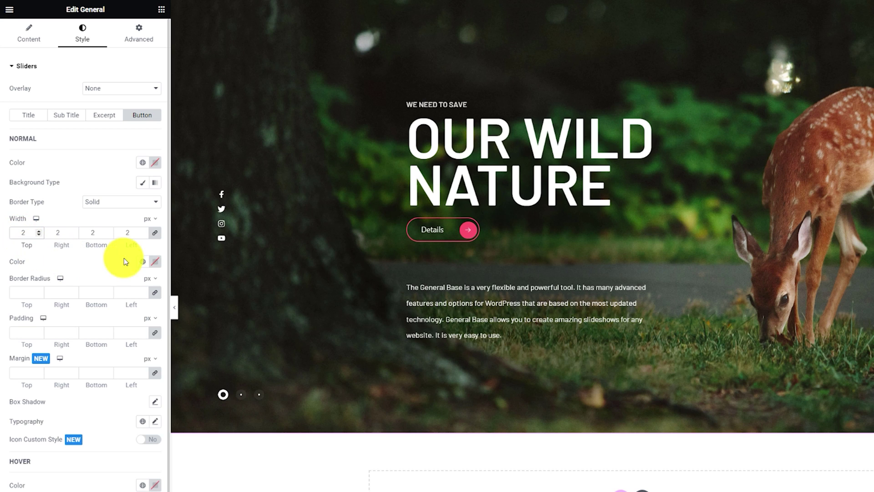
left_click(155, 262)
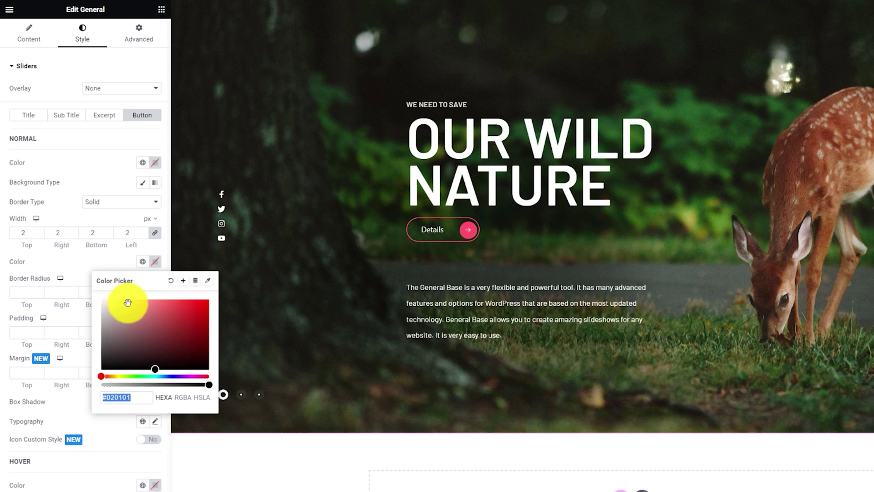
left_click(92, 267)
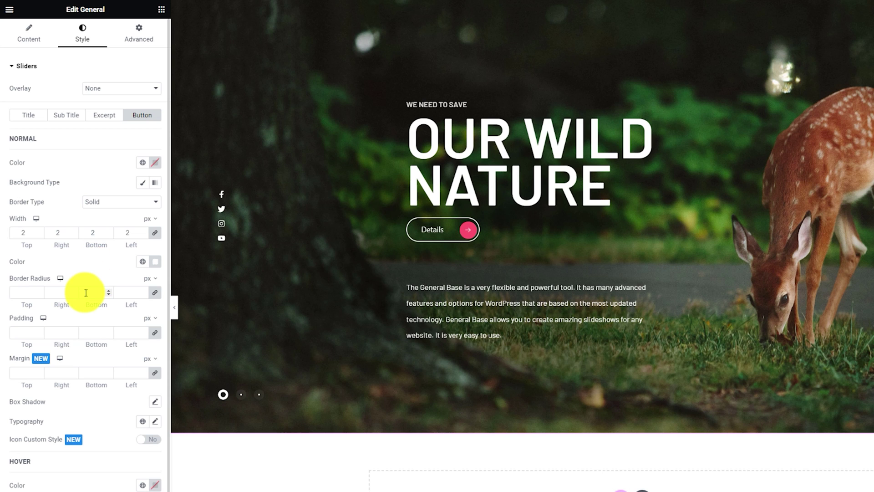
Set the button's border radius to 30 top, 100 right, 100 bottom and 30 left, in px
left_click(13, 292)
type("30")
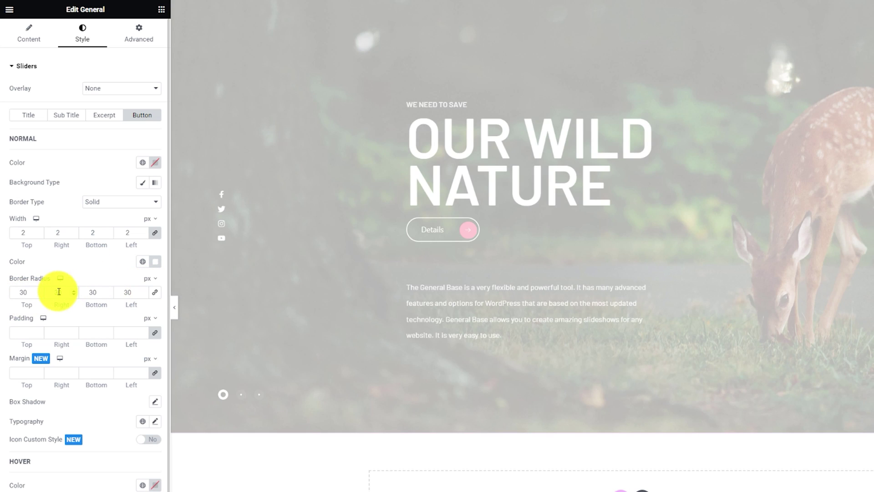
left_click_drag(60, 293, 48, 293)
type("100")
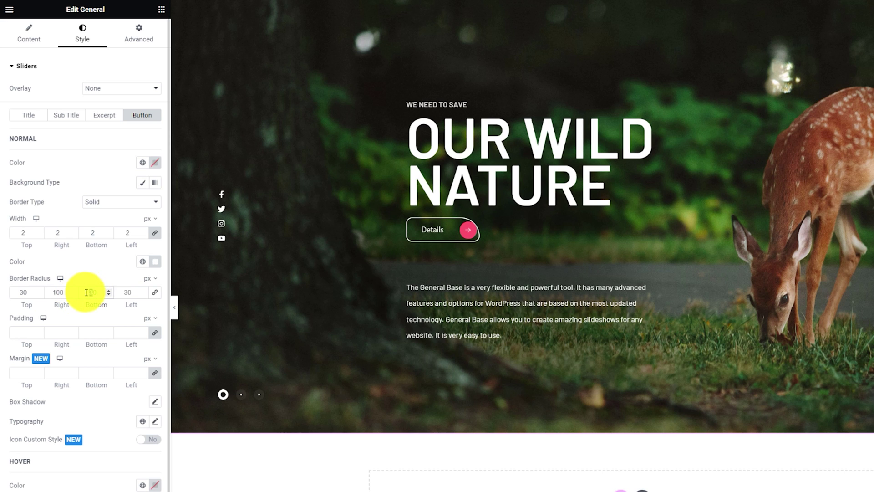
left_click(97, 293)
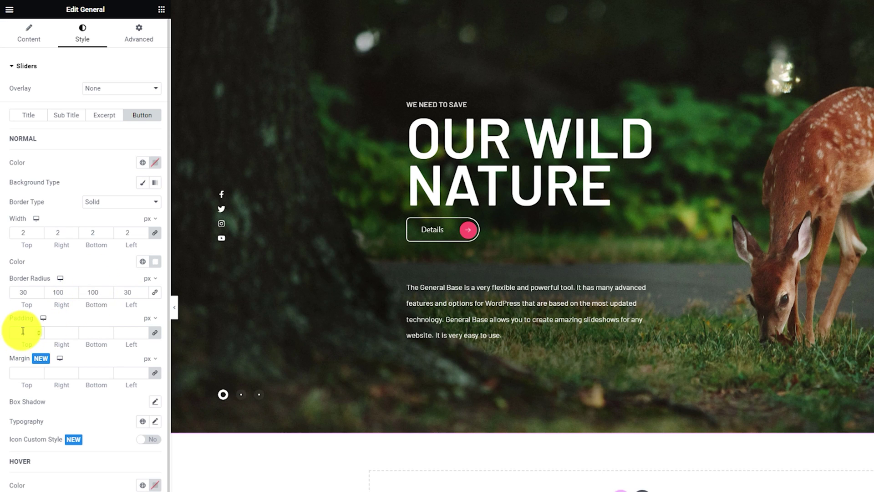
Set the button's padding to 11 px top and bottom and 70 px right and left
left_click(23, 331)
type("11")
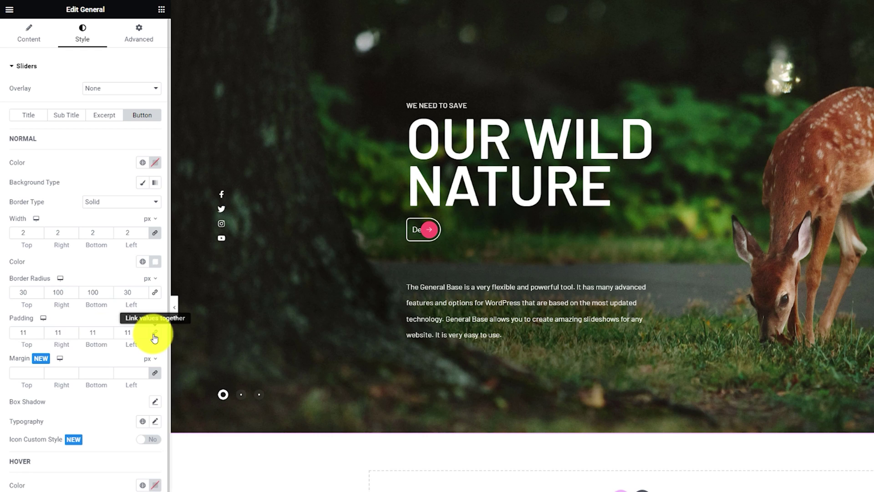
double_click(51, 333)
type("70")
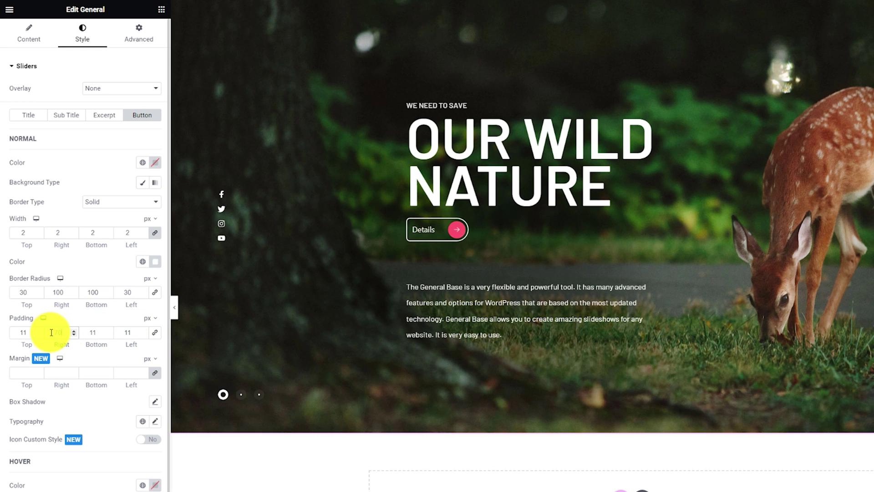
double_click(130, 332)
type("70")
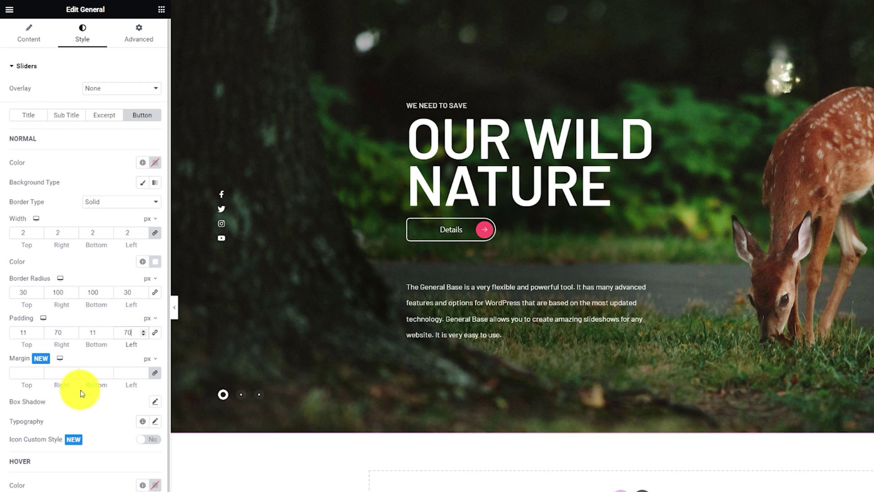
Unlink the button's margin values and set only the top margin to 15 px
left_click(155, 373)
left_click(21, 373)
type("15")
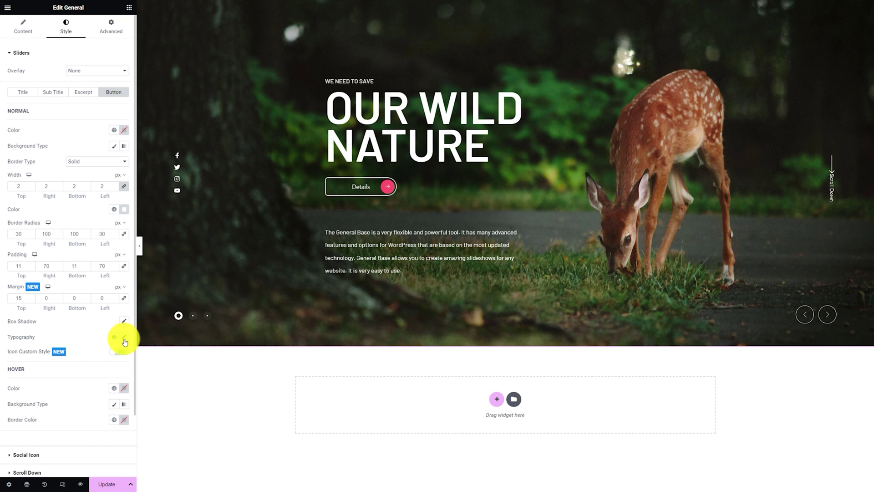
Change the button's typography family to Barlow
left_click(124, 338)
left_click(89, 374)
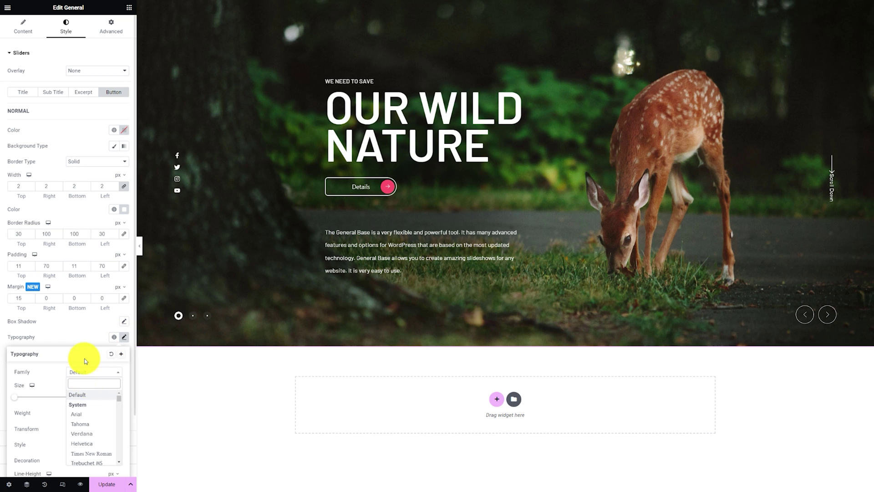
type("bar")
left_click(86, 404)
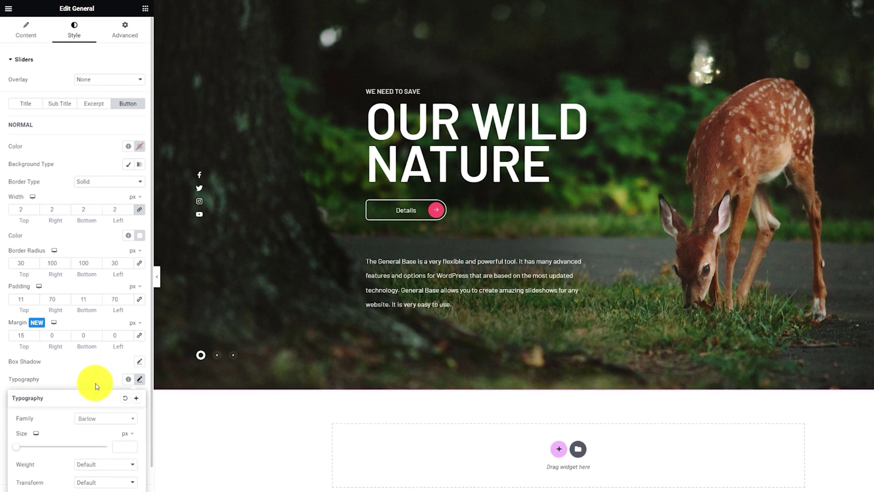
left_click(96, 387)
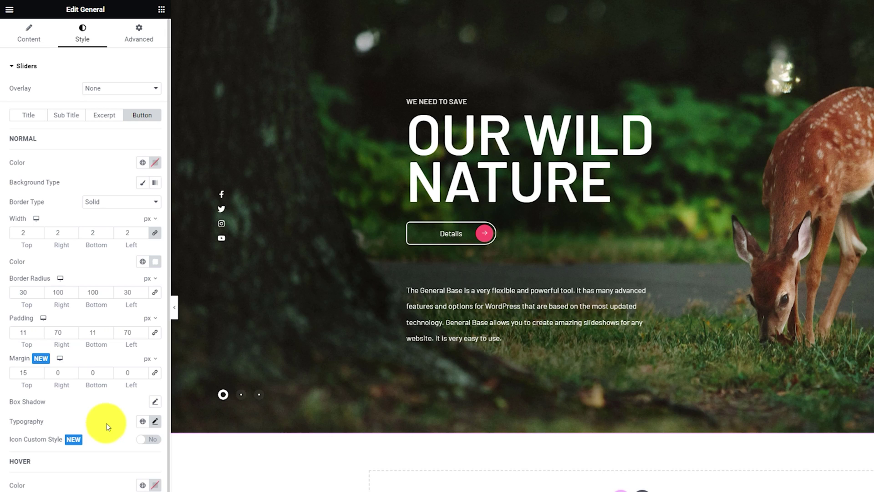
Enable the custom icon style for the button and give the icon a classic background colour of #EC000C
left_click(148, 439)
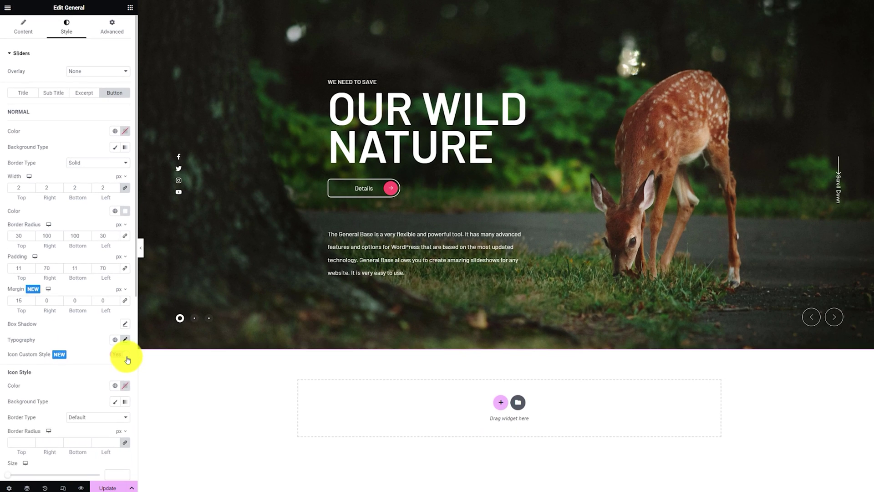
scroll(154, 441, "down", 2)
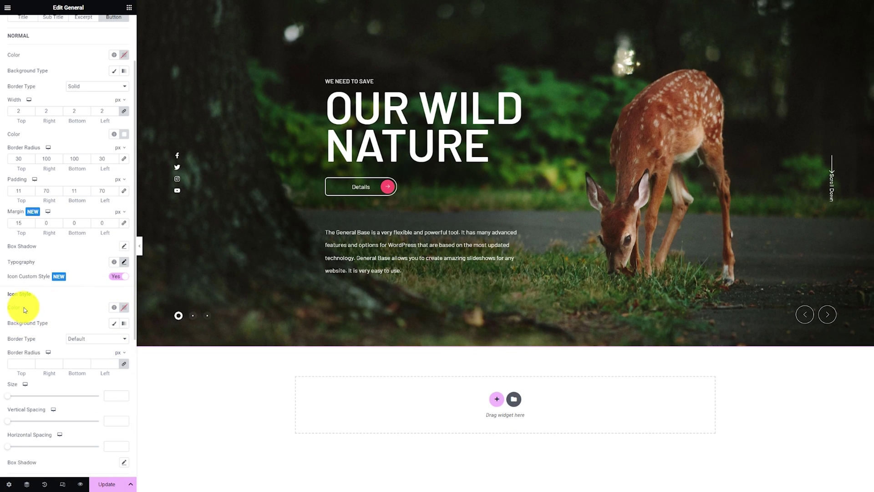
scroll(64, 318, "down", 1)
left_click(114, 285)
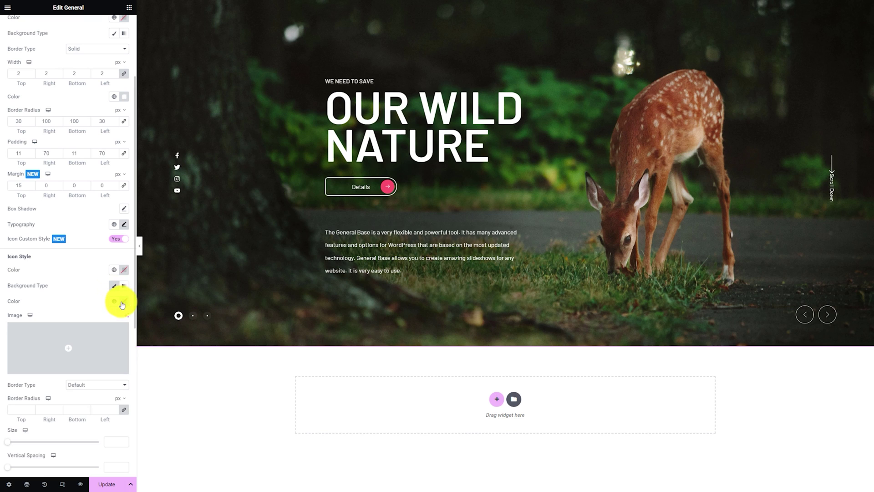
left_click(123, 302)
left_click(101, 409)
type("#EC000C")
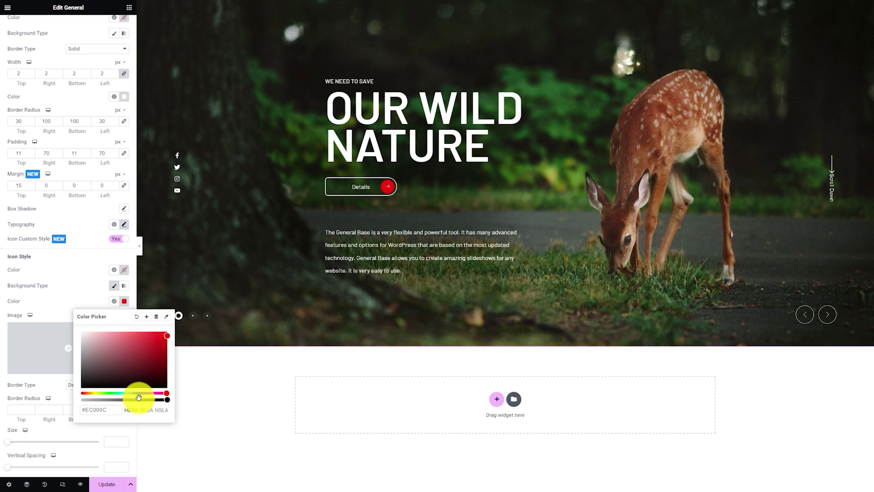
left_click(78, 299)
Give the button a classic red hover background and set its hover border colour to #EC000C
scroll(85, 334, "down", 6)
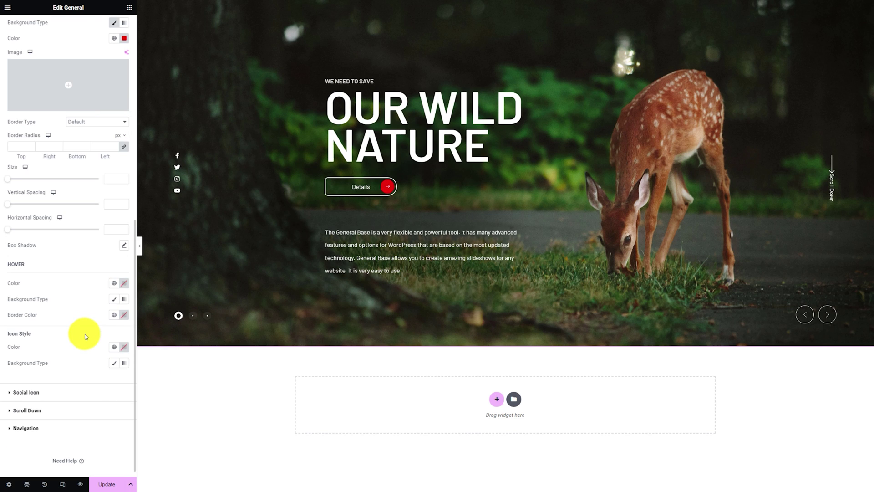
left_click(114, 301)
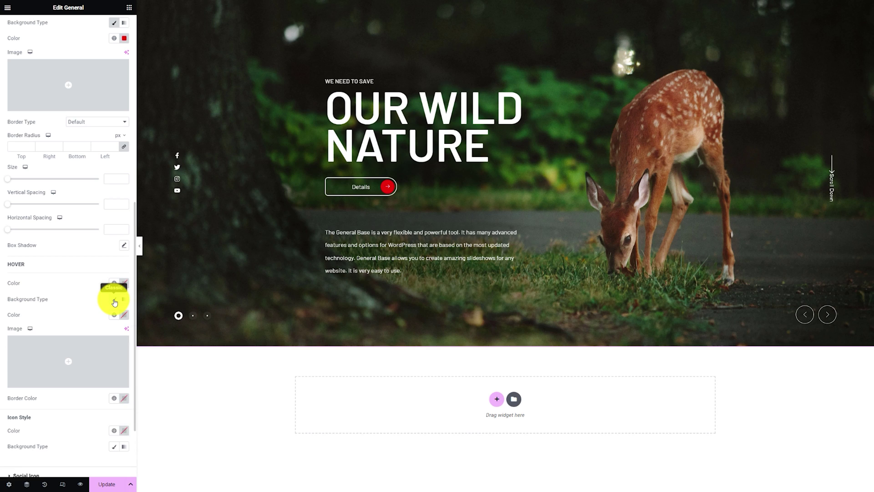
left_click(123, 314)
left_click(88, 318)
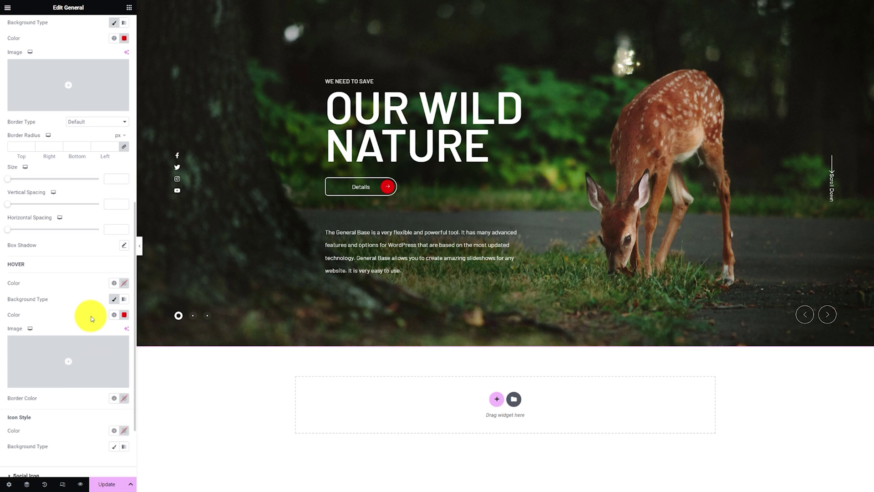
scroll(88, 316, "down", 2)
left_click(123, 322)
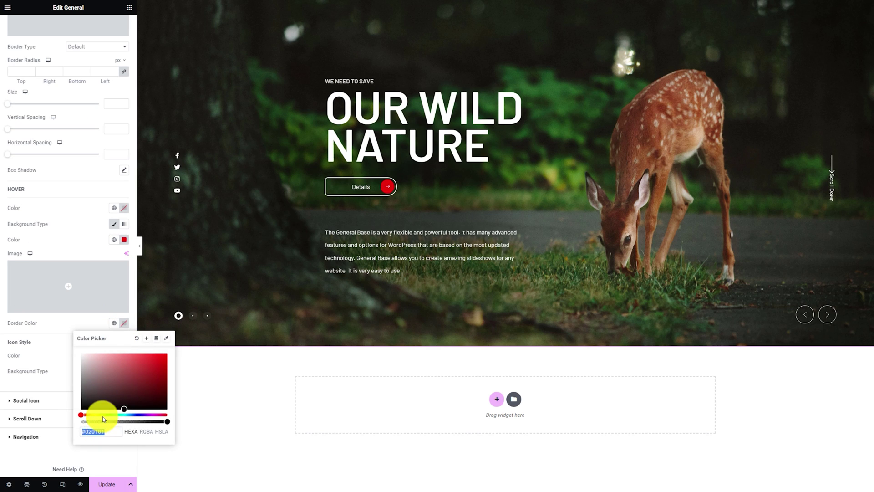
type("#EC000C")
left_click(69, 332)
Give the button icon a classic hover background in white
scroll(59, 355, "down", 1)
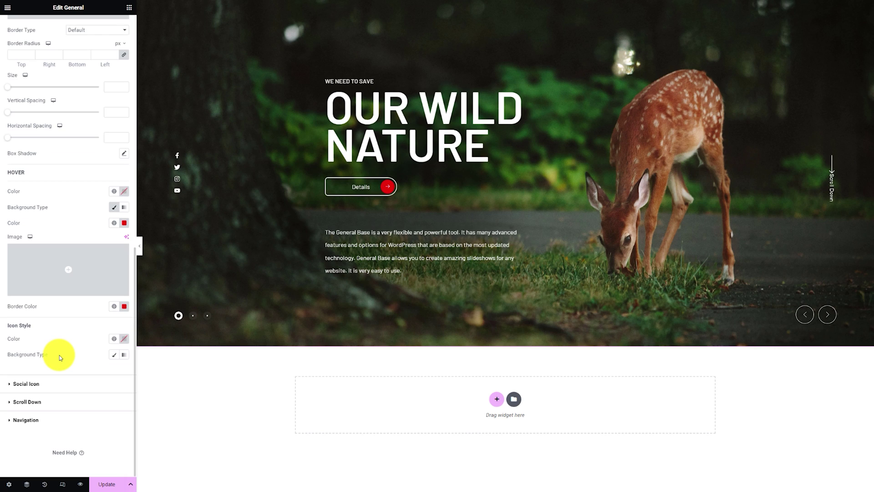
left_click(114, 356)
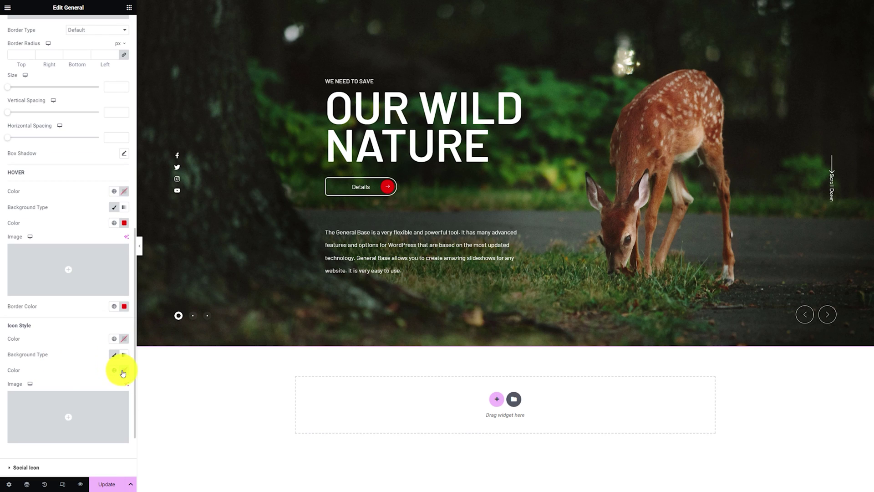
left_click(123, 369)
left_click(88, 409)
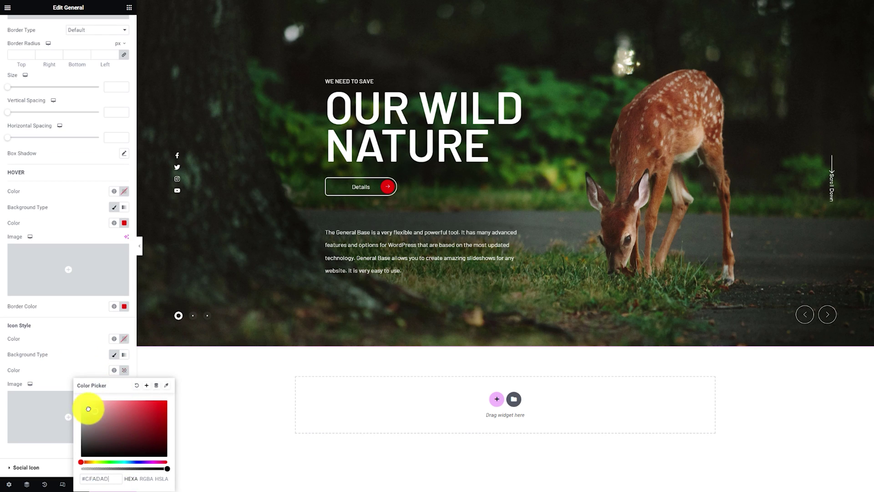
left_click(74, 356)
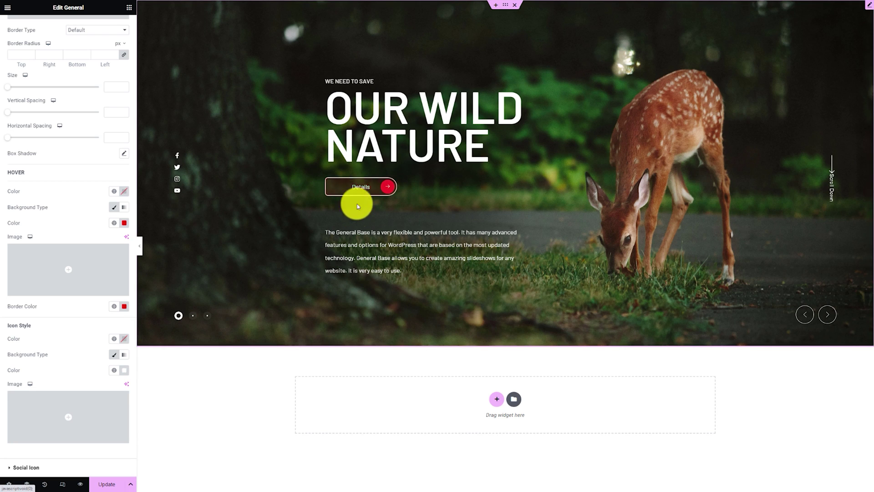
Set the normal colour of the social icons to white
mouse_move(68, 405)
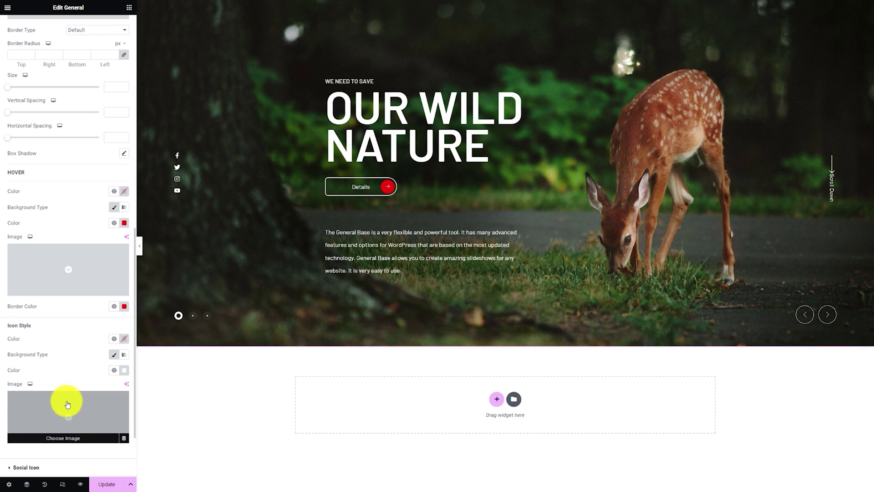
scroll(59, 401, "down", 2)
left_click(50, 388)
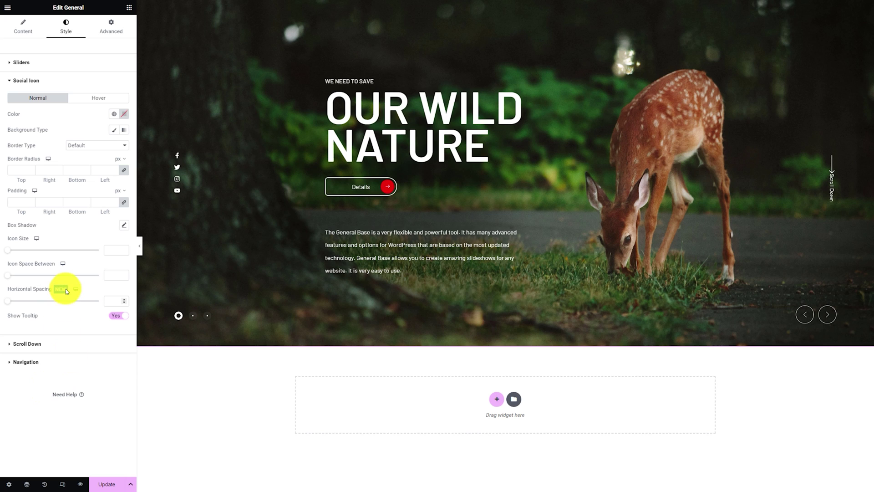
left_click(123, 113)
left_click(75, 135)
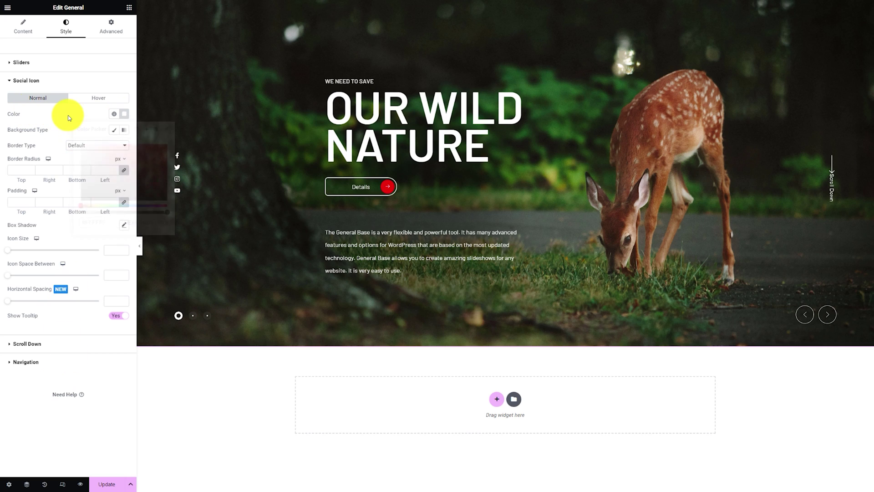
Give the social icons a solid 1 px #FFFFFF border, with 100 px border radius and 10 px padding on all sides
left_click(80, 146)
left_click(82, 167)
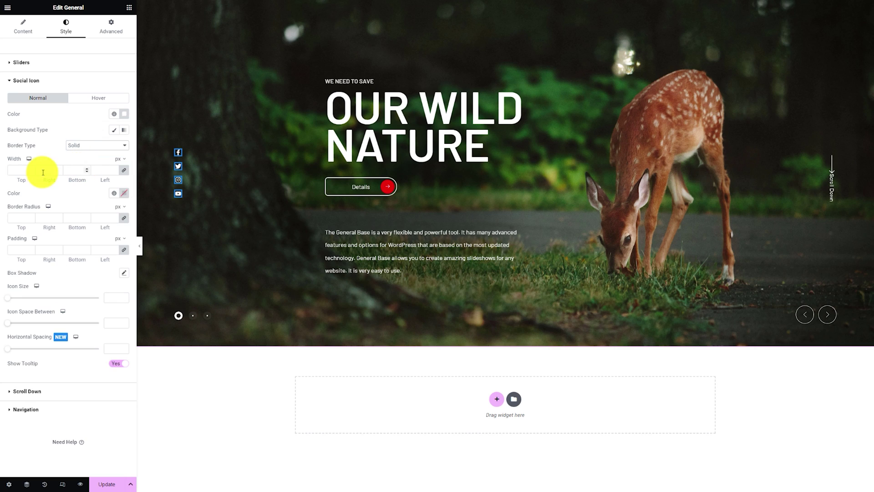
left_click(22, 171)
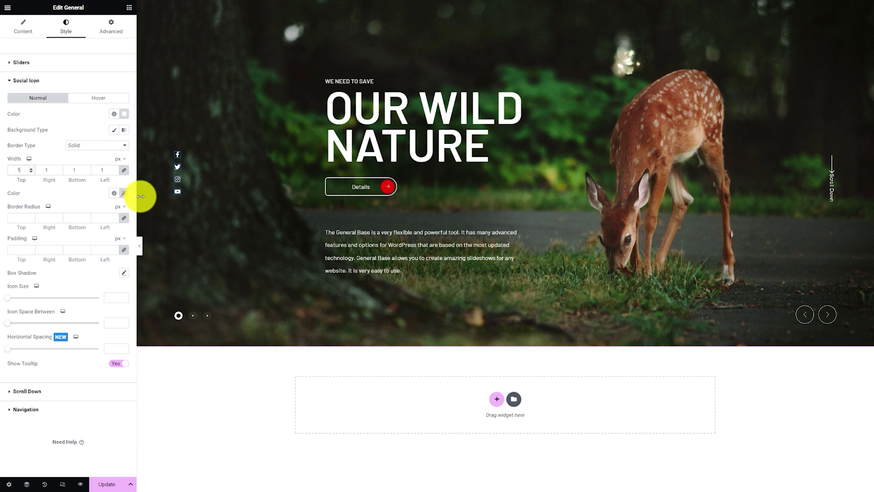
left_click(125, 195)
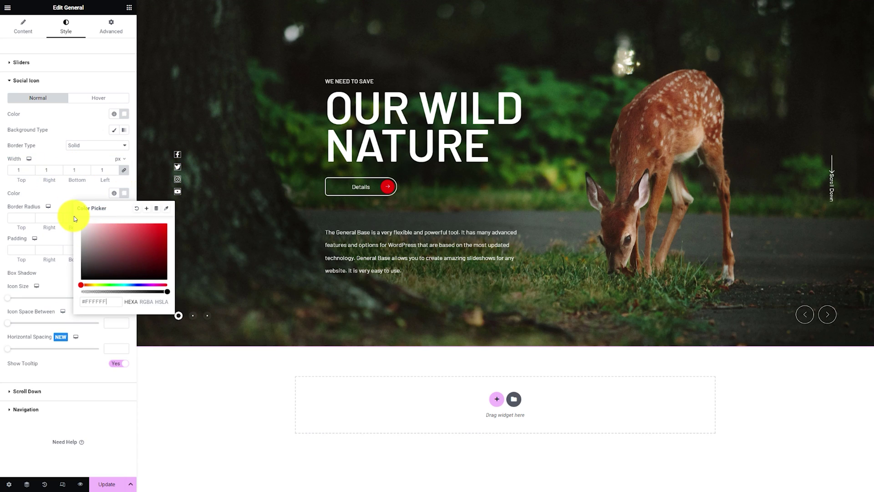
left_click(69, 195)
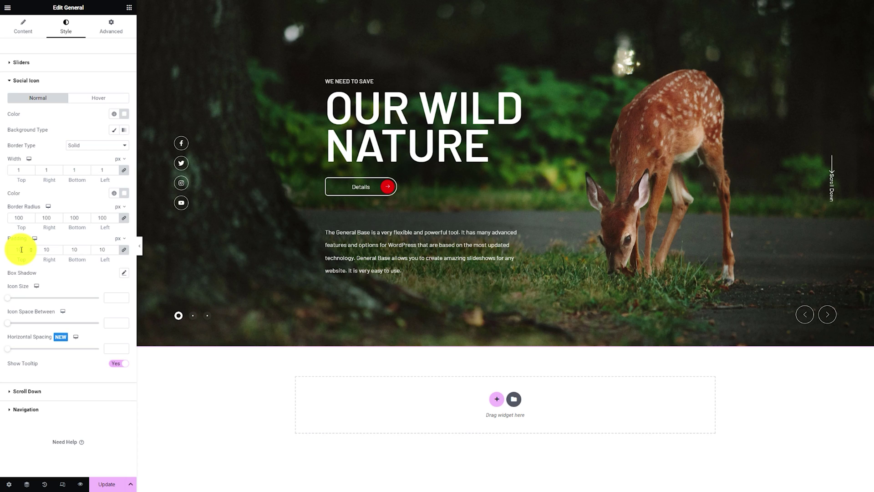
left_click(21, 249)
Give the social icons a classic red hover background and set their hover border colour to #EC000C
left_click(98, 98)
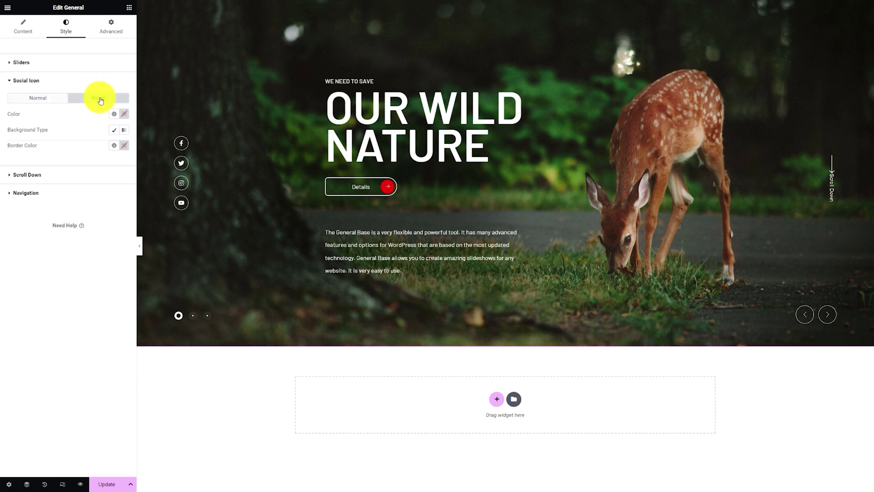
left_click(114, 130)
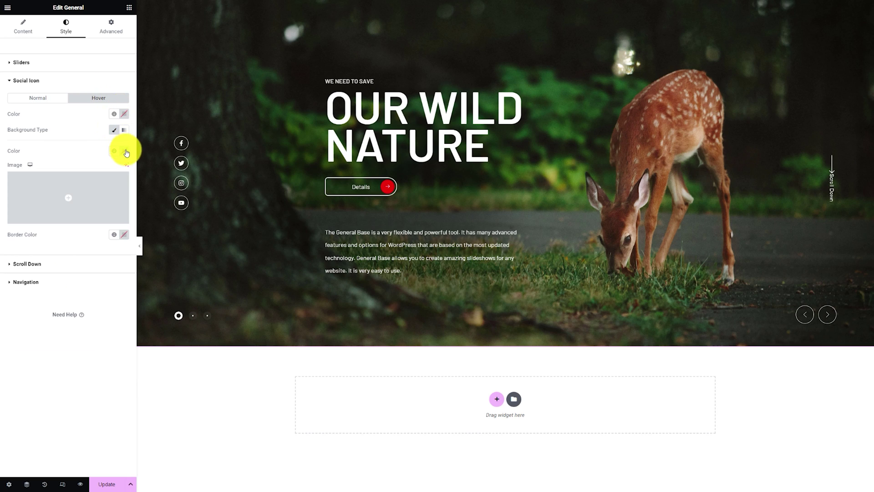
left_click(124, 151)
left_click(80, 151)
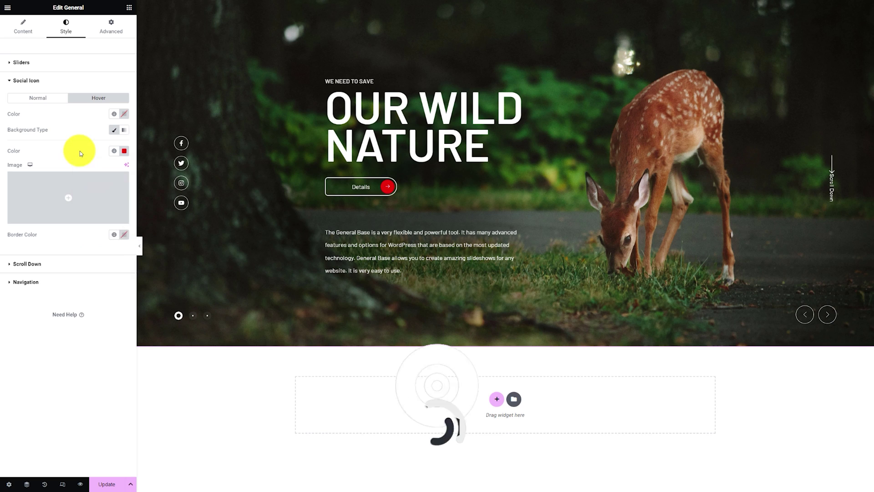
left_click(124, 234)
key("ctrl+v")
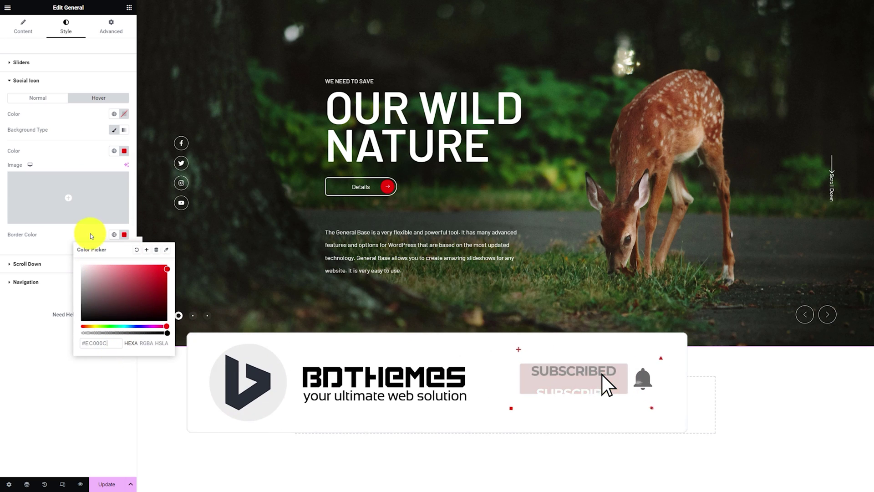
left_click(253, 245)
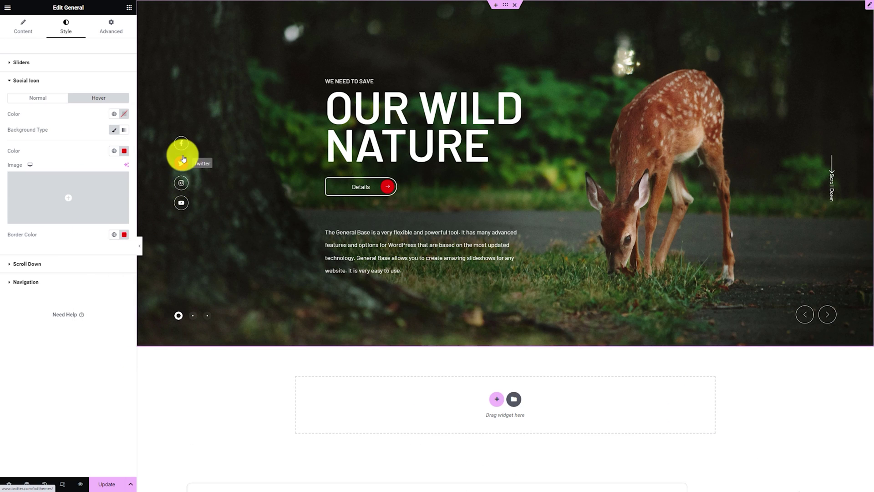
Set the normal colour of the navigation arrows to white
left_click(54, 286)
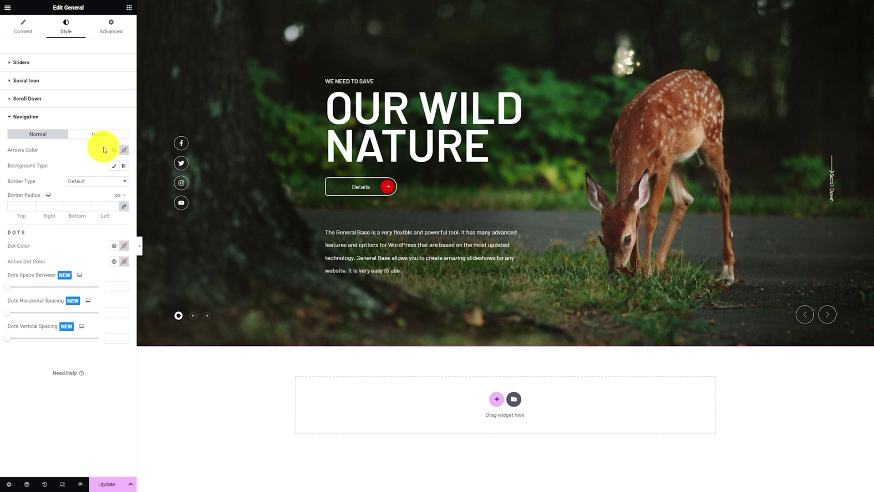
left_click(123, 150)
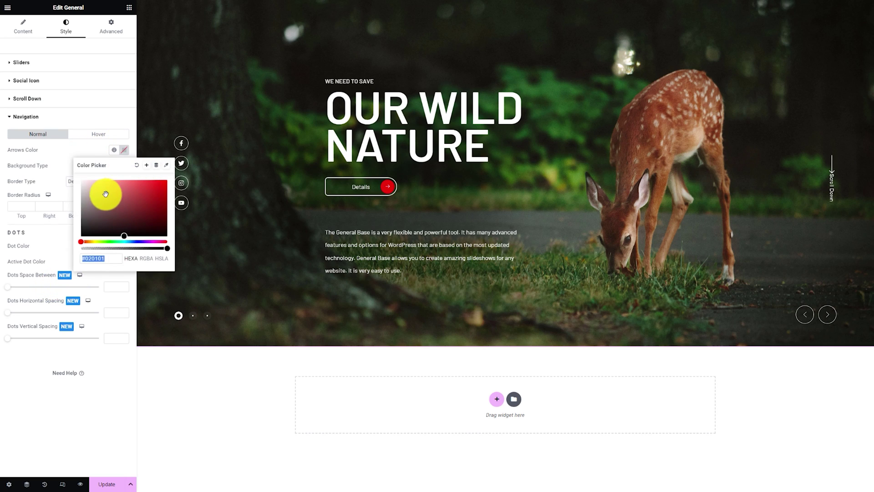
left_click(64, 146)
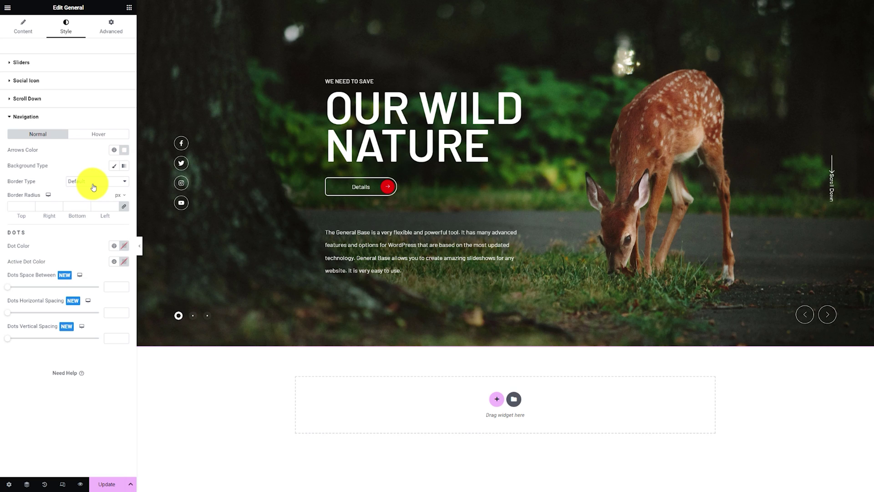
Give the navigation arrows a solid white border 2 px wide on all sides
left_click(93, 182)
left_click(87, 203)
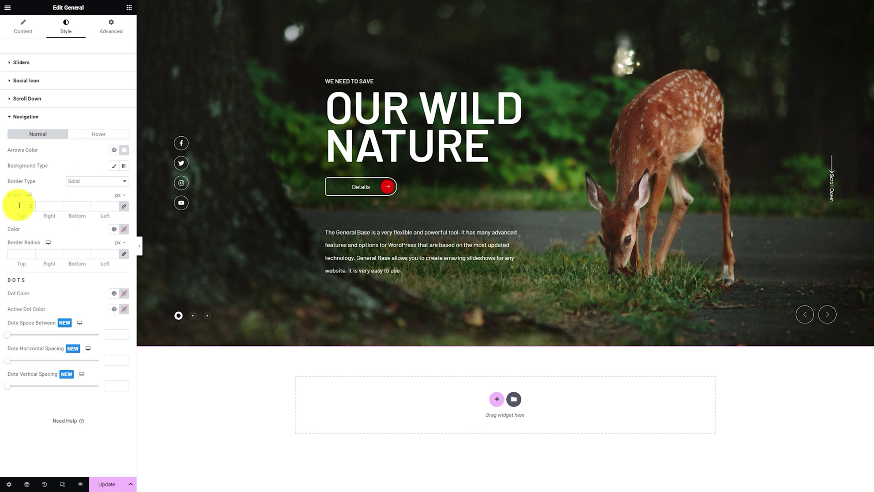
left_click(125, 229)
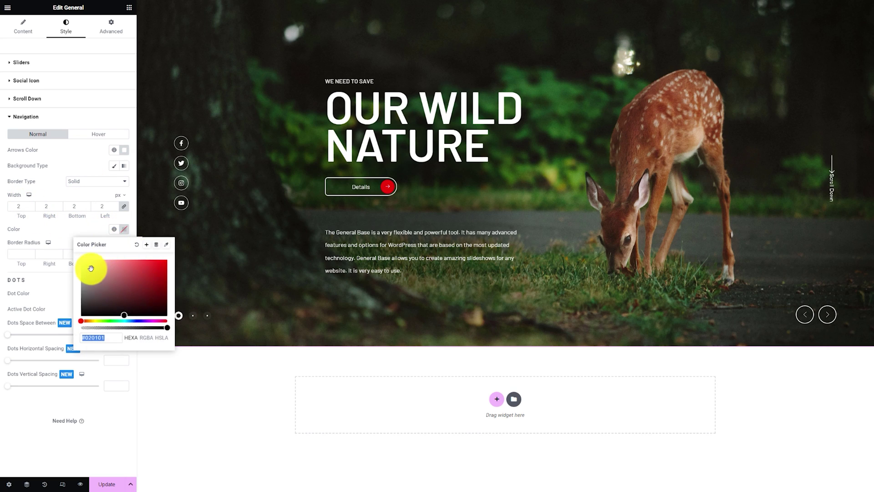
left_click(74, 227)
Set the navigation arrows' hover colour to white and give them a classic red hover background
left_click(97, 134)
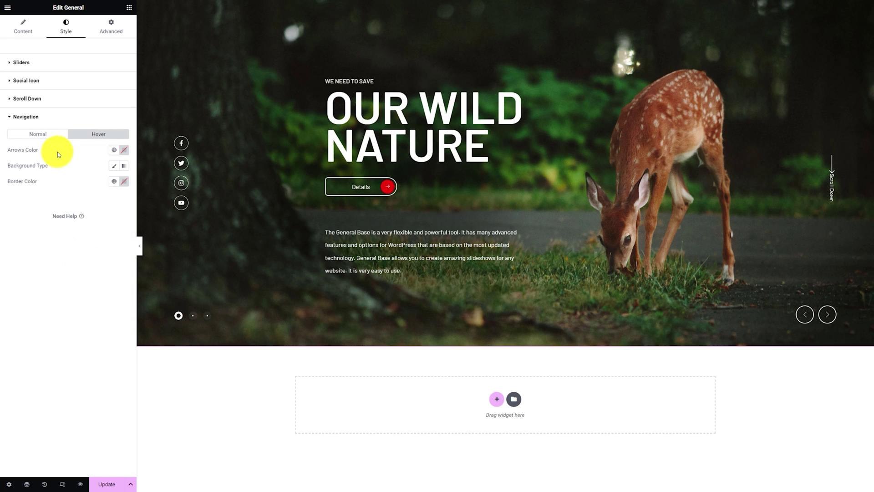
left_click(124, 150)
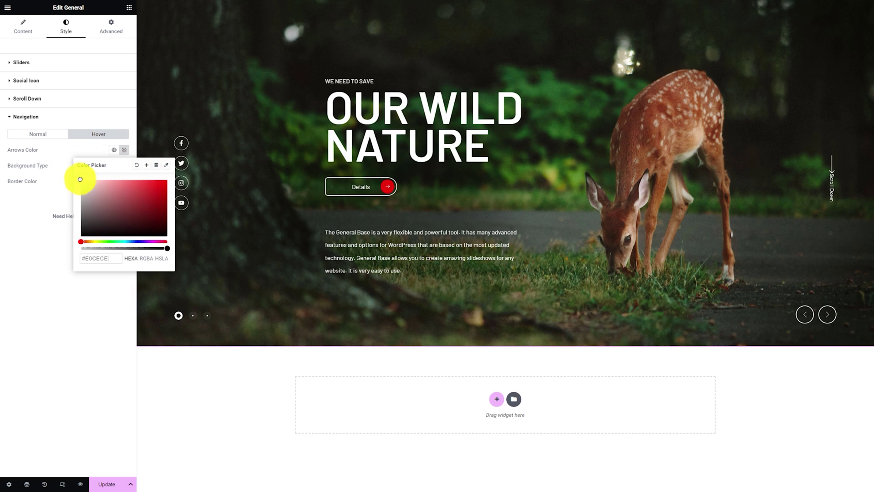
left_click(74, 154)
left_click(114, 166)
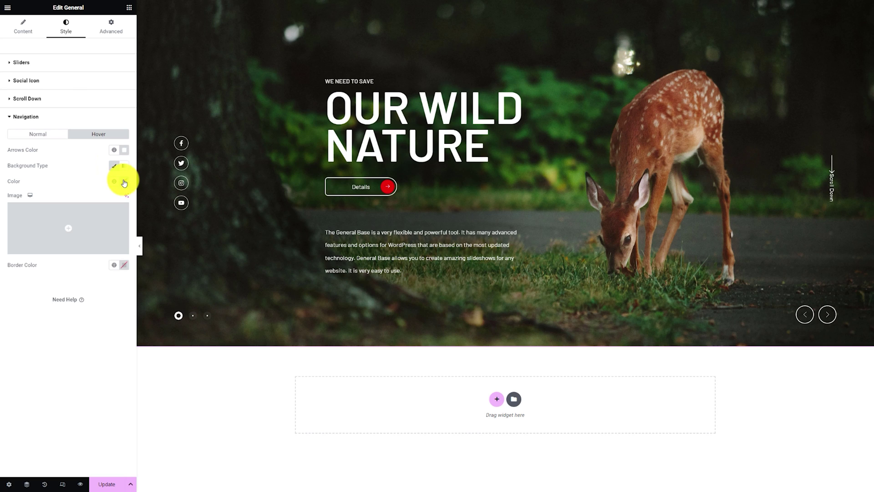
left_click(125, 181)
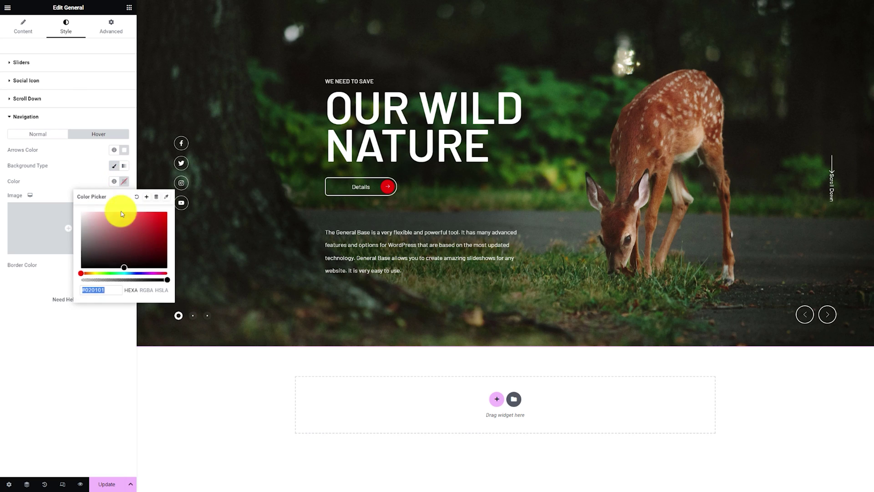
left_click(68, 178)
Make the hover border colour of the navigation arrows transparent
left_click(125, 266)
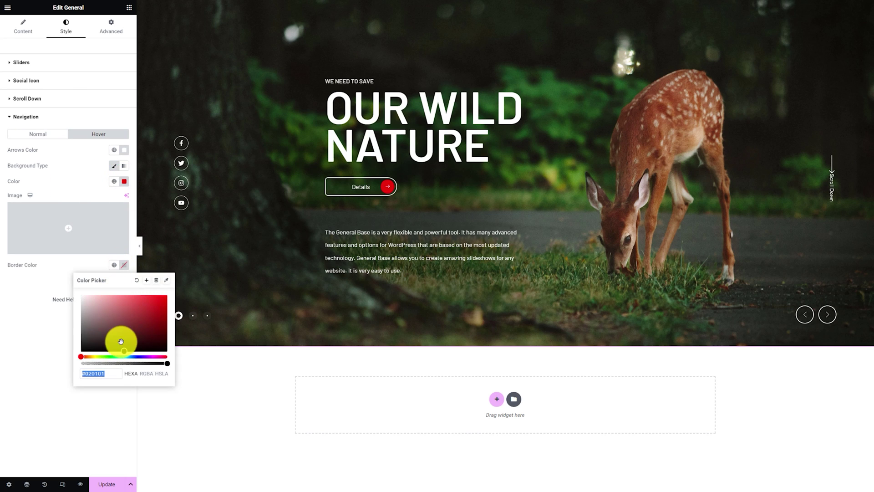
key("BackSpace")
left_click(176, 344)
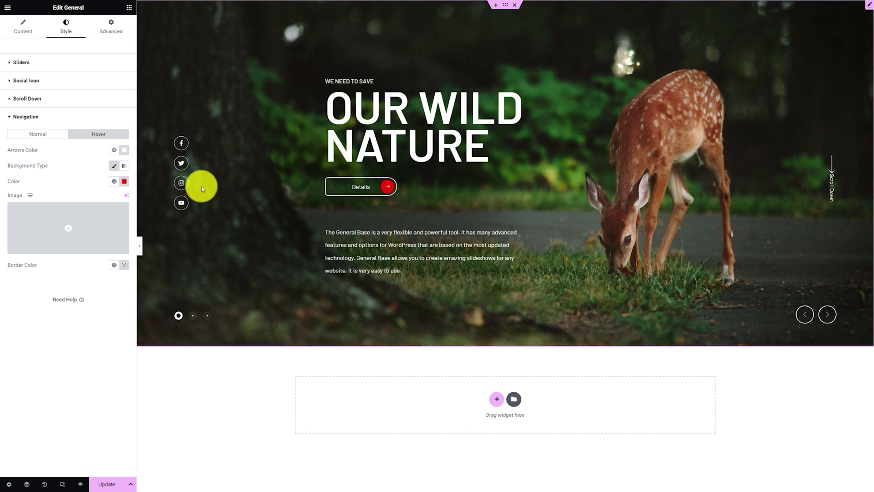
Set the normal colour of the slider's navigation dots to white
left_click(41, 134)
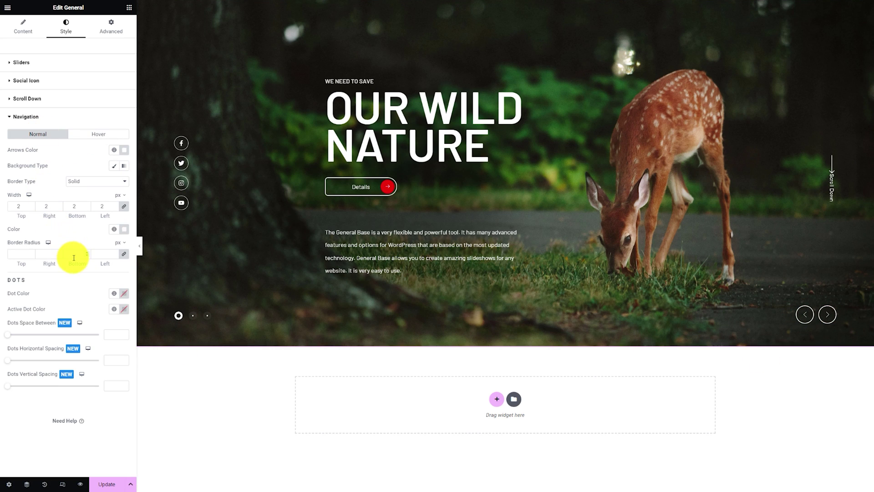
left_click(124, 293)
left_click(69, 317)
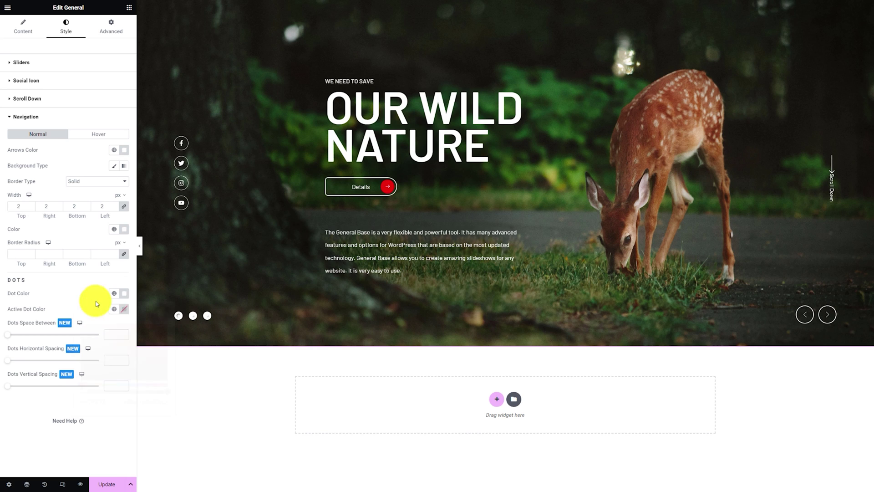
Set the active navigation dot's colour to red, #EC000C
left_click(125, 312)
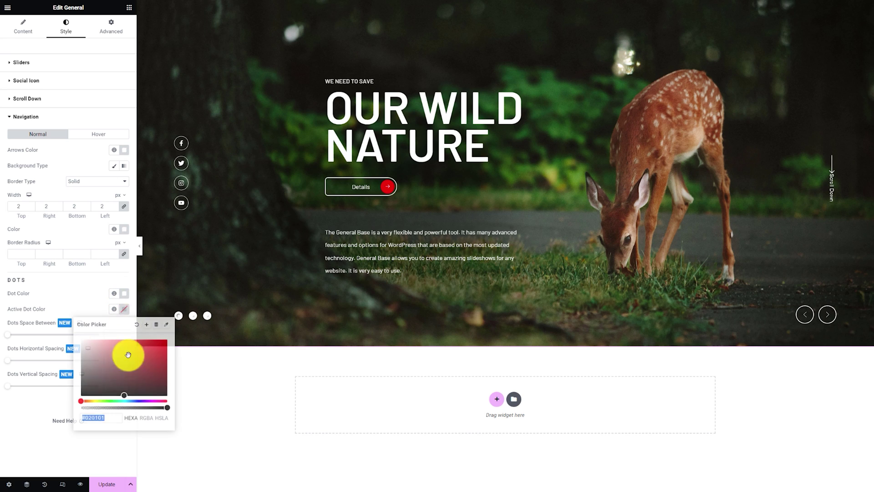
triple_click(120, 416)
type("#EC000C")
left_click(60, 406)
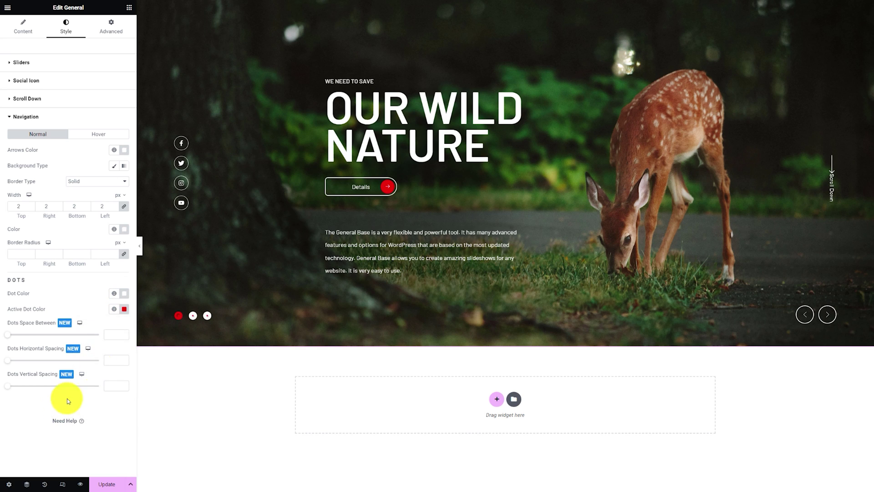
Preview the slider without the editing sidebar and advance through its slides to the elephant slide
left_click(140, 247)
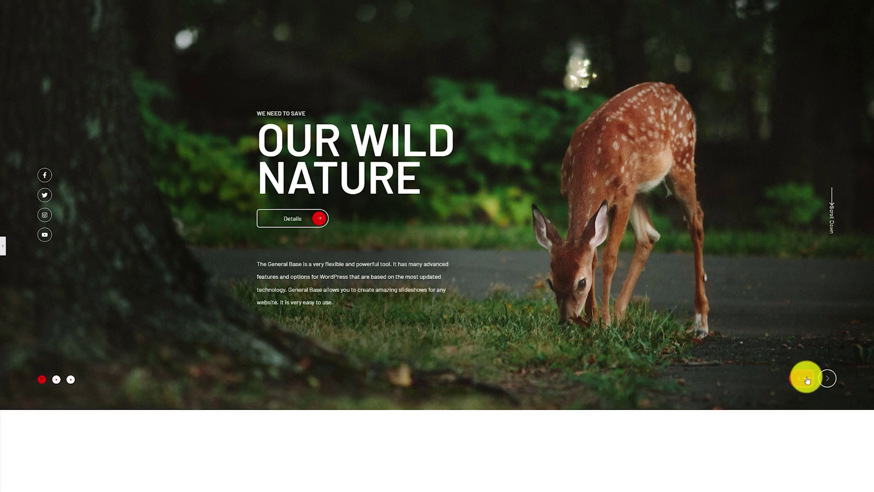
left_click(828, 379)
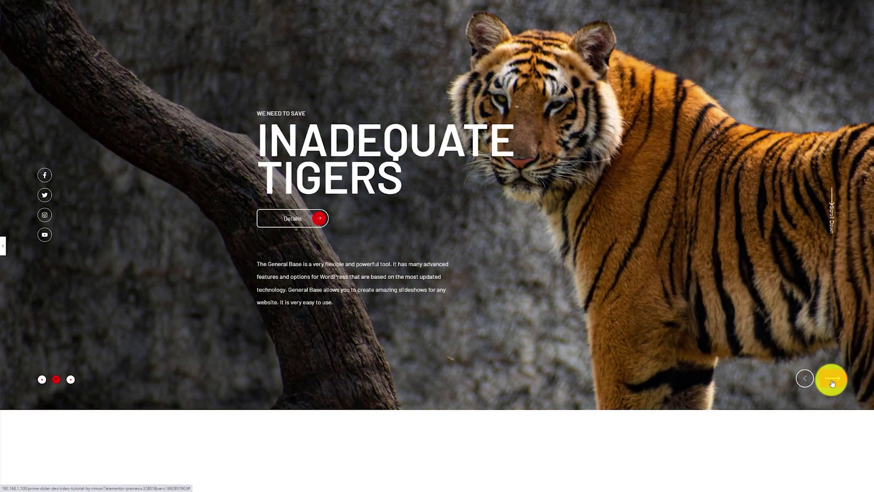
left_click(832, 383)
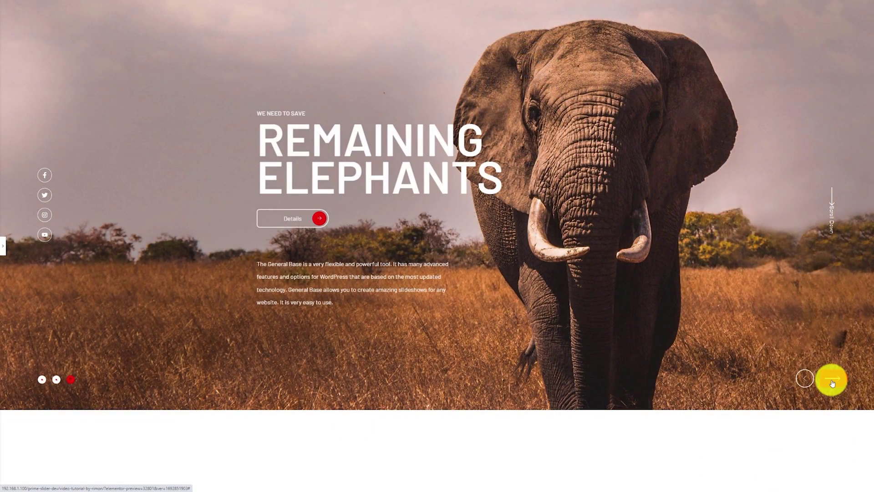